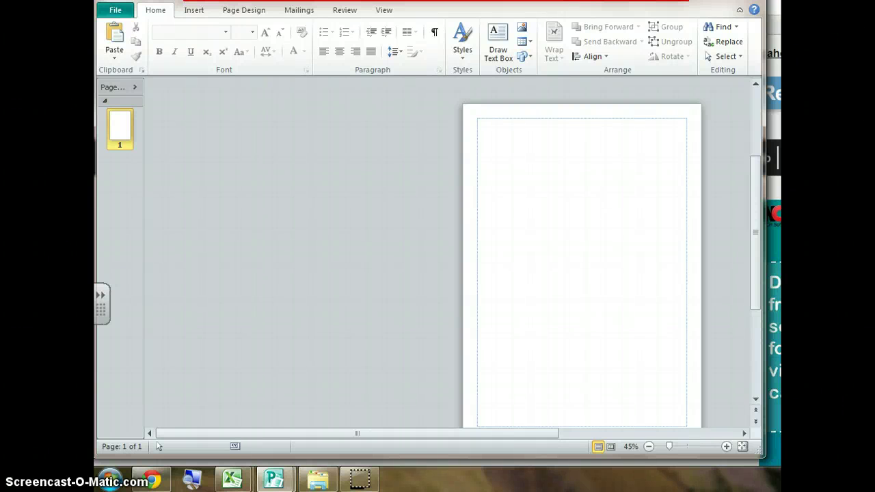
Step: Add a catalog page with an empty Catalog Merge Area as page 2 via Catalog Pages
left_click(194, 11)
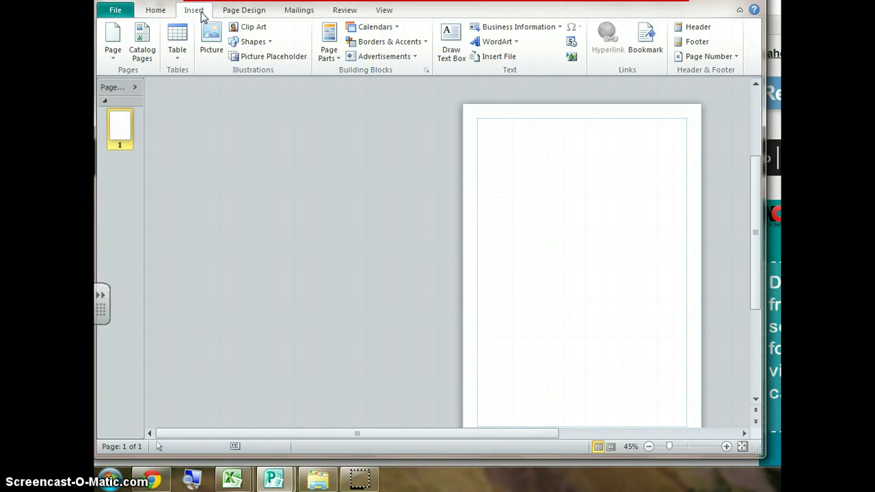
left_click(141, 55)
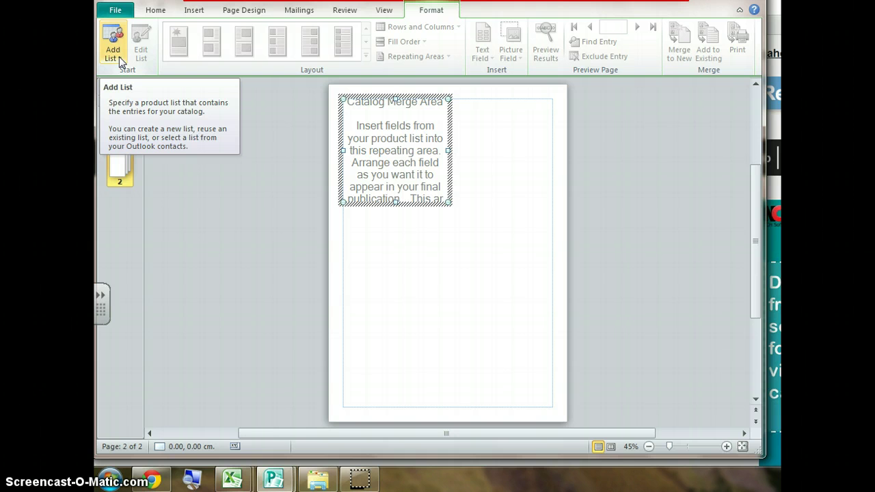
Step: Attach the movies$ sheet of the movies (with genres) workbook from Downloads as the product list
left_click(113, 53)
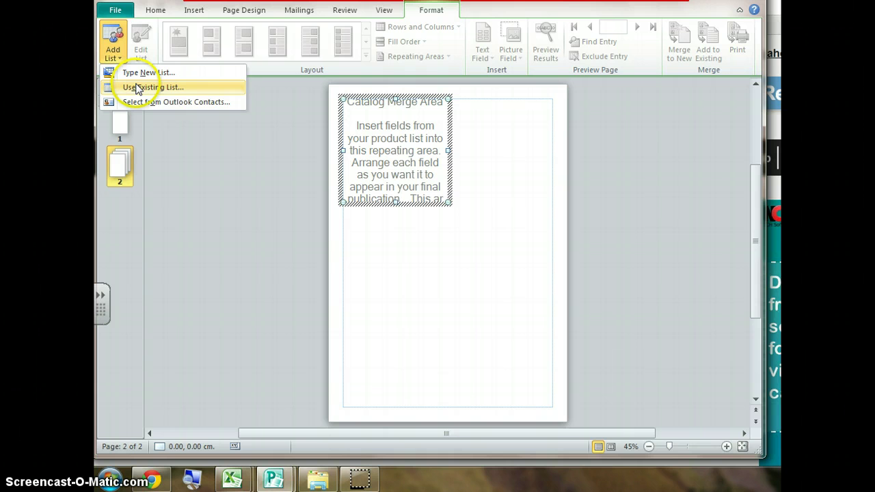
left_click(137, 88)
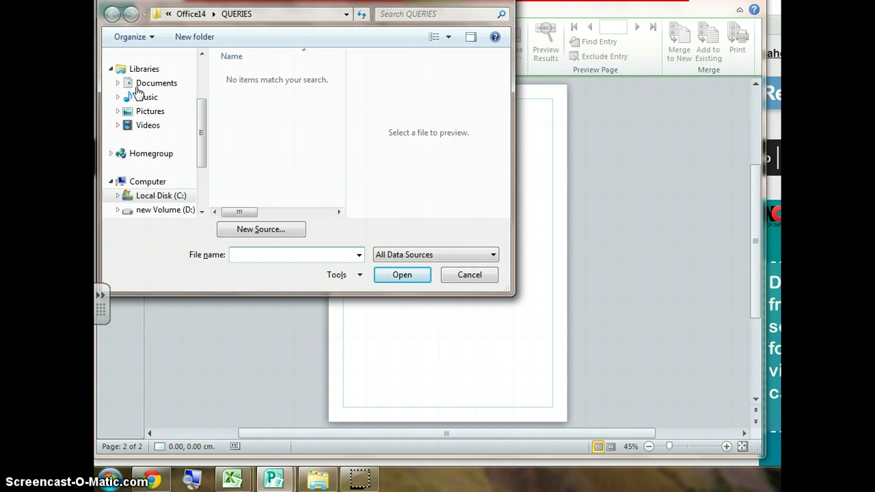
left_click(200, 134)
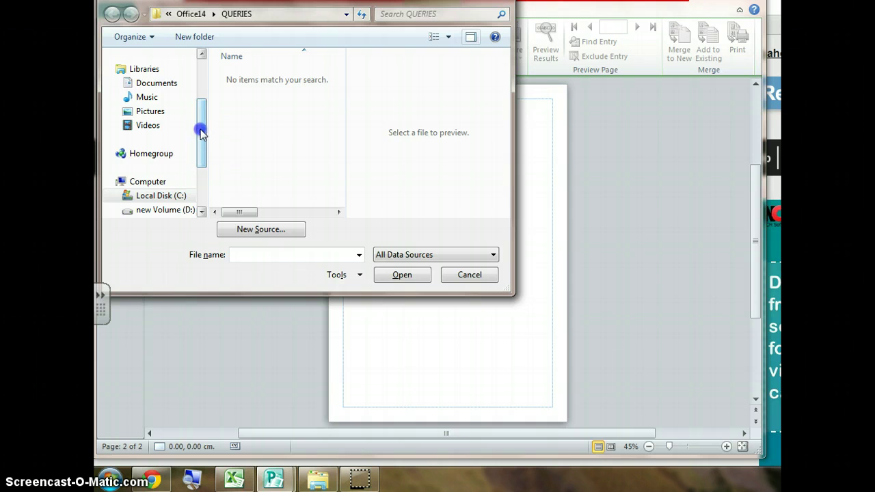
left_click_drag(200, 134, 198, 93)
left_click(169, 96)
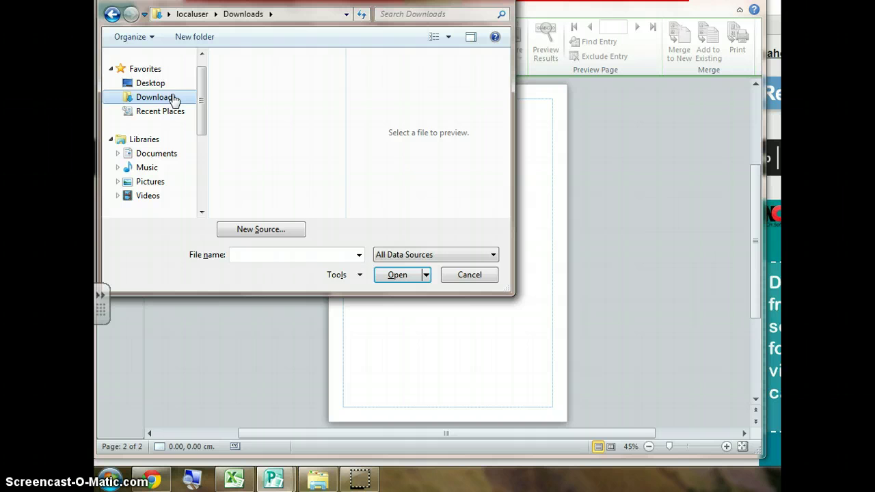
left_click(306, 77)
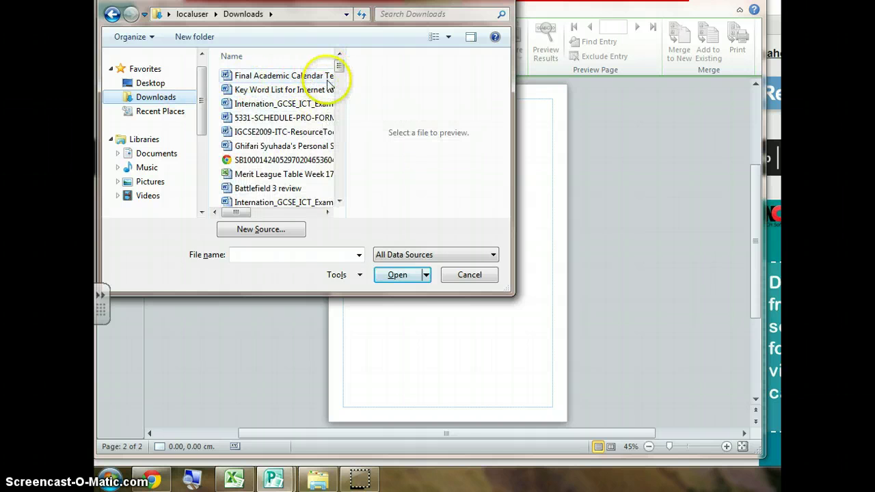
left_click_drag(338, 67, 339, 81)
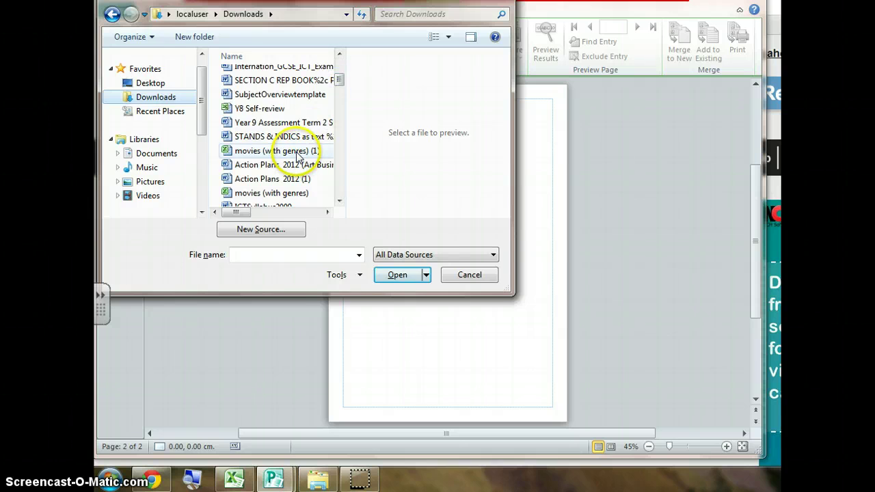
double_click(292, 193)
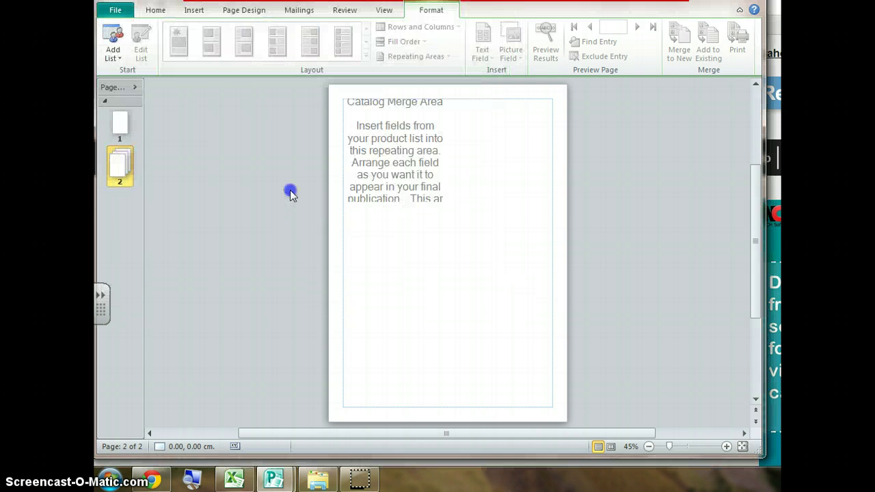
left_click(299, 181)
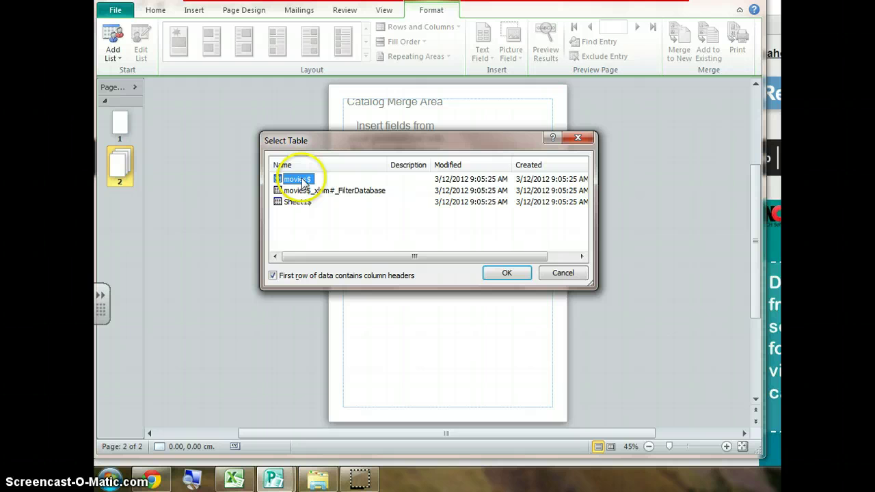
left_click(302, 182)
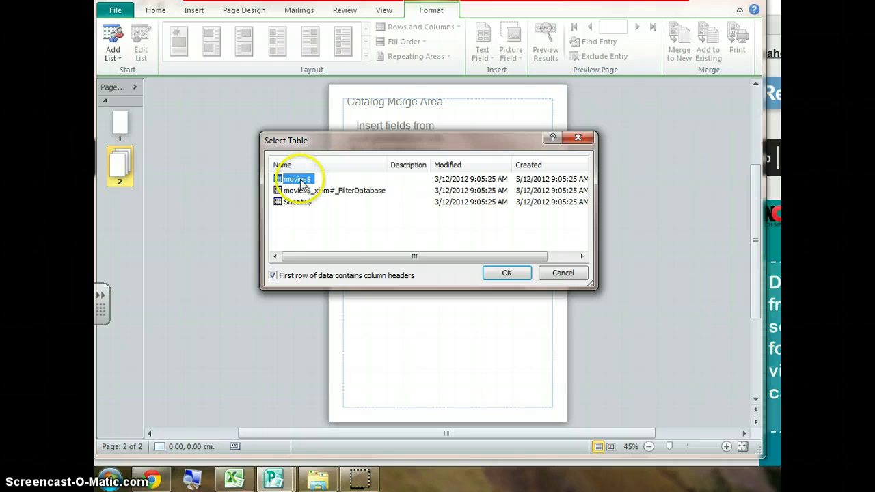
double_click(302, 181)
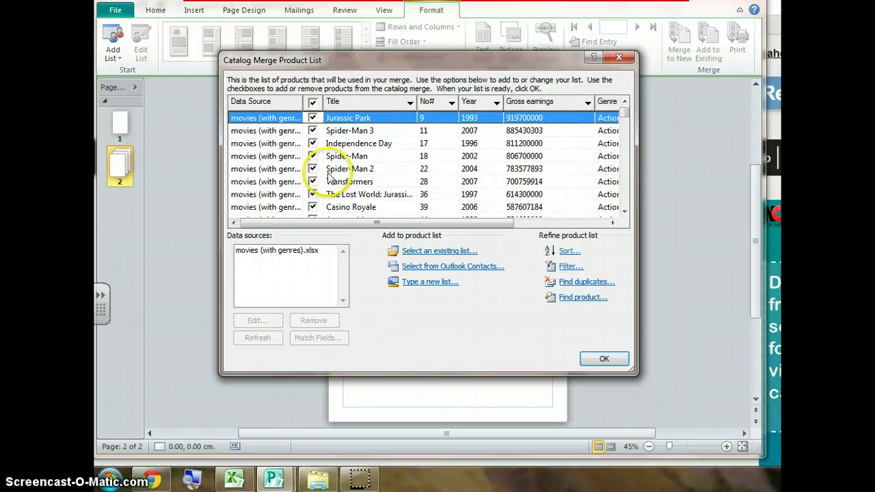
left_click(605, 361)
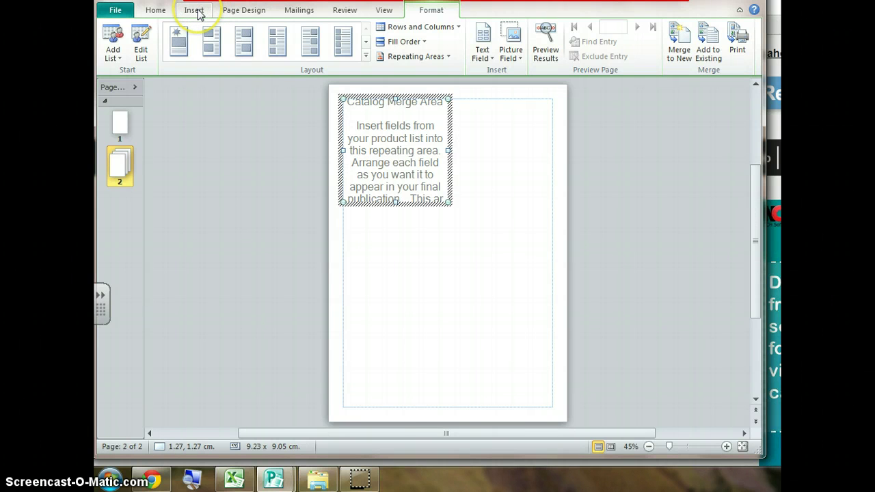
Step: Draw a rounded rectangle inside the Catalog Merge Area, repeating it as six card cells
left_click(195, 10)
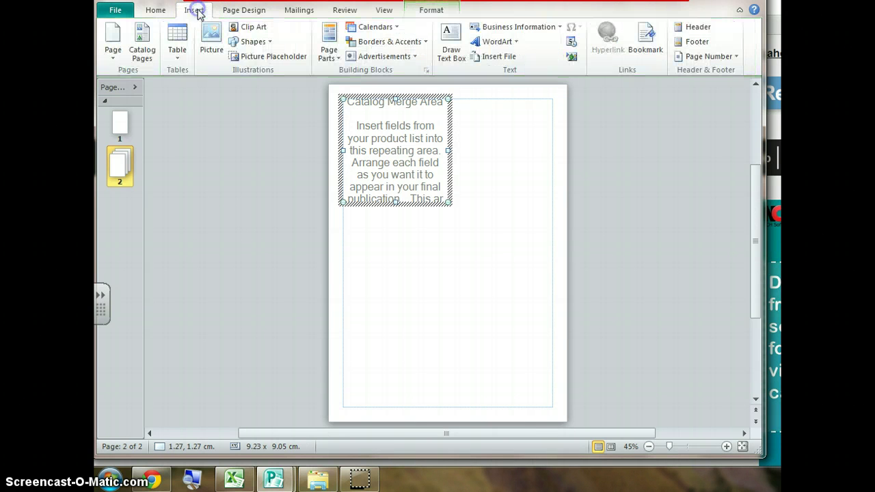
left_click(268, 43)
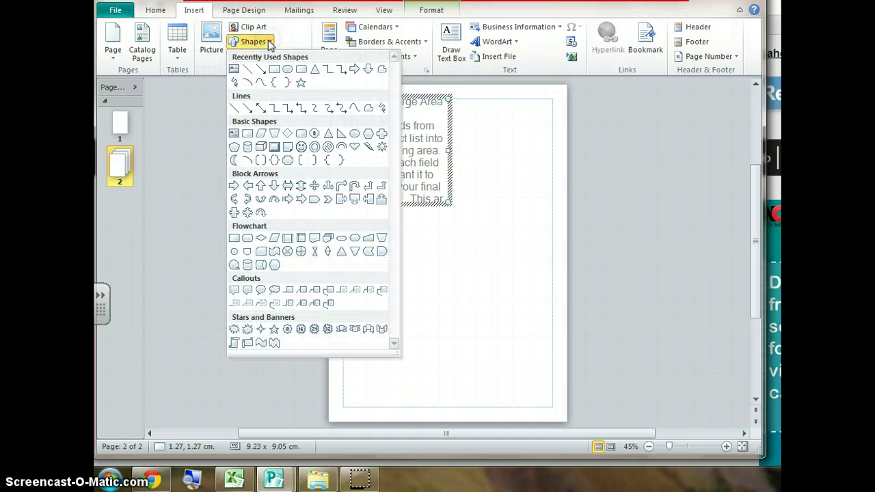
left_click(300, 70)
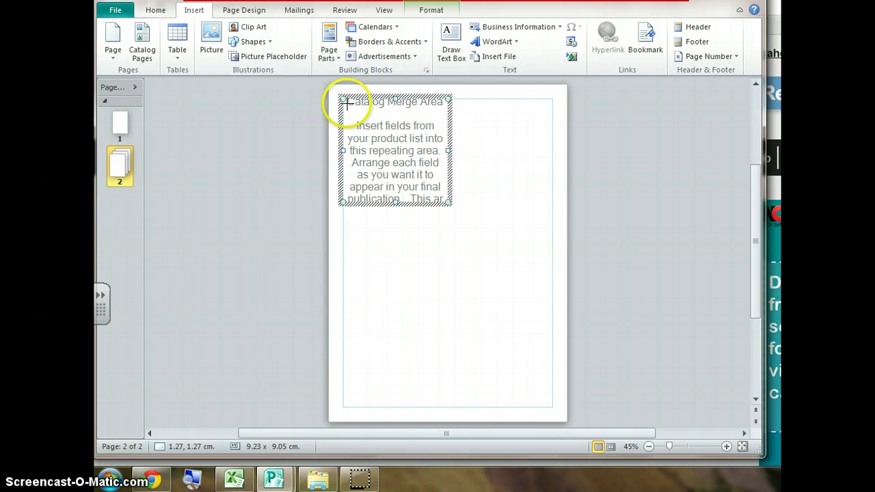
left_click_drag(348, 102, 434, 198)
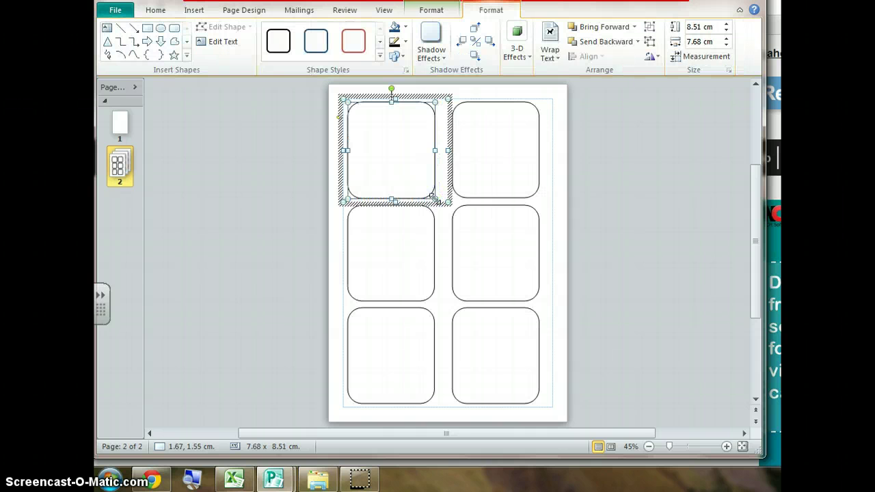
Step: Make the rounded card taller and narrower so the merge area is 8.76 x 10.94 cm in a 2x2 grid
left_click(425, 195)
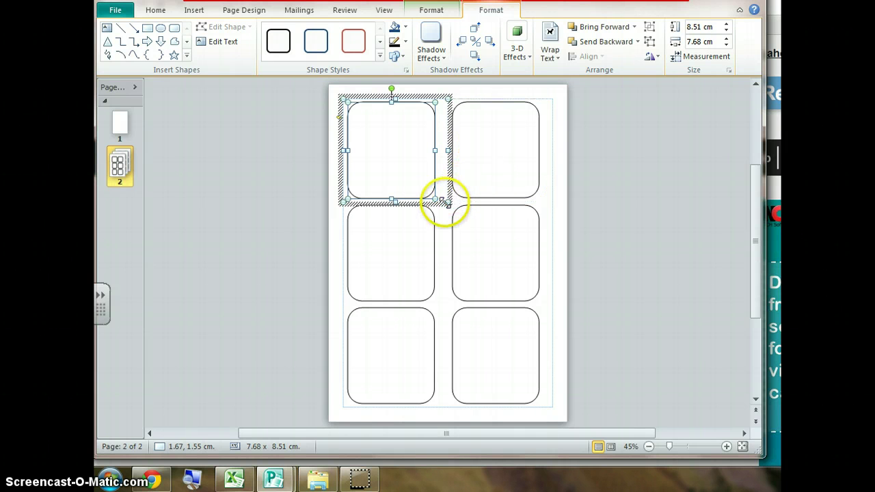
left_click_drag(447, 202, 461, 214)
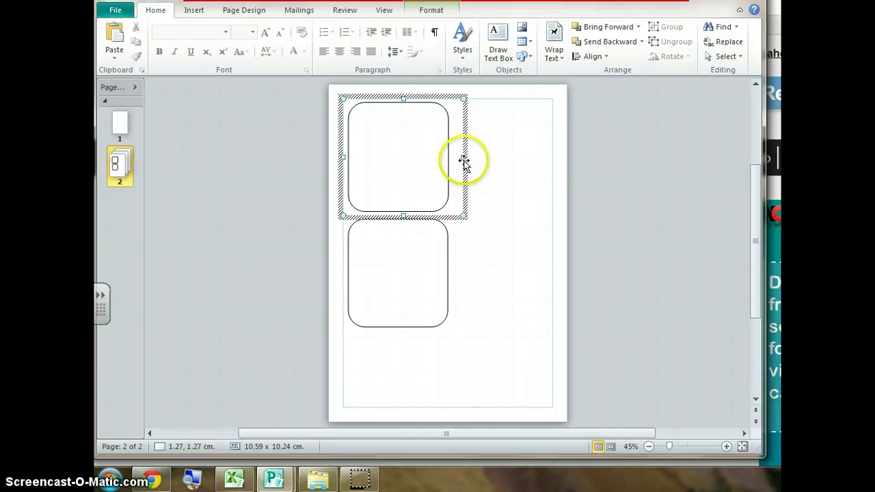
left_click_drag(463, 157, 441, 158)
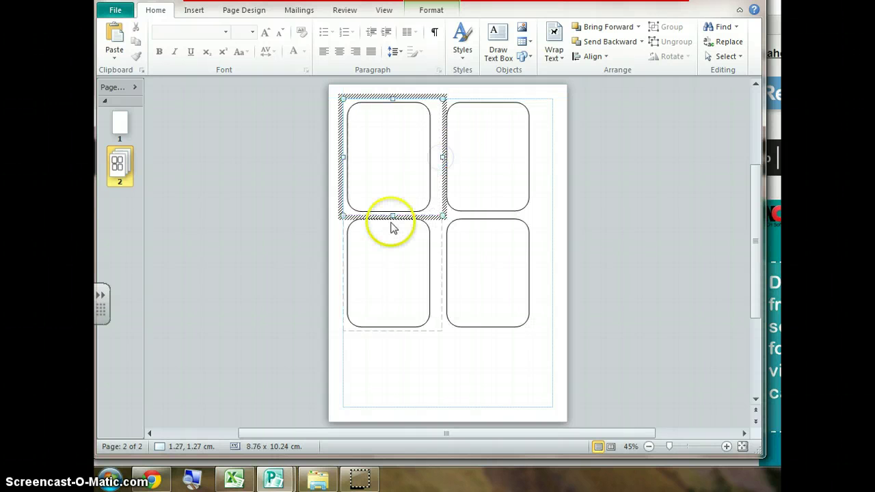
left_click_drag(391, 216, 391, 225)
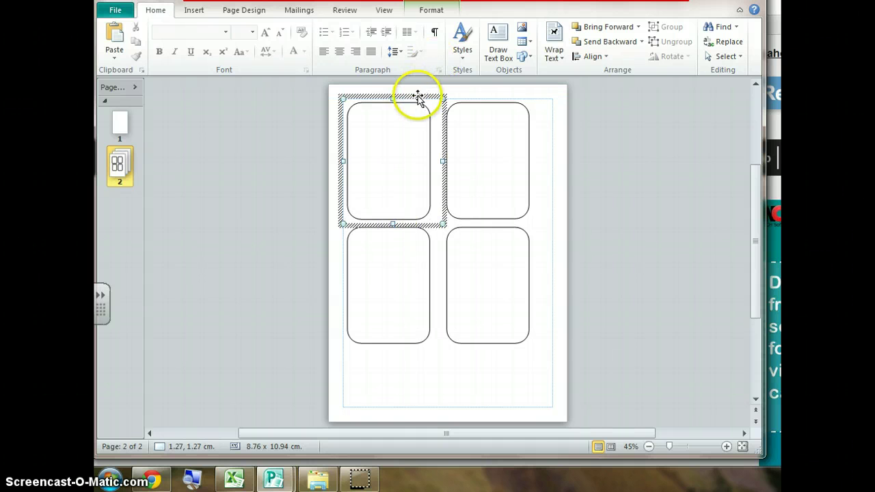
left_click_drag(418, 97, 426, 97)
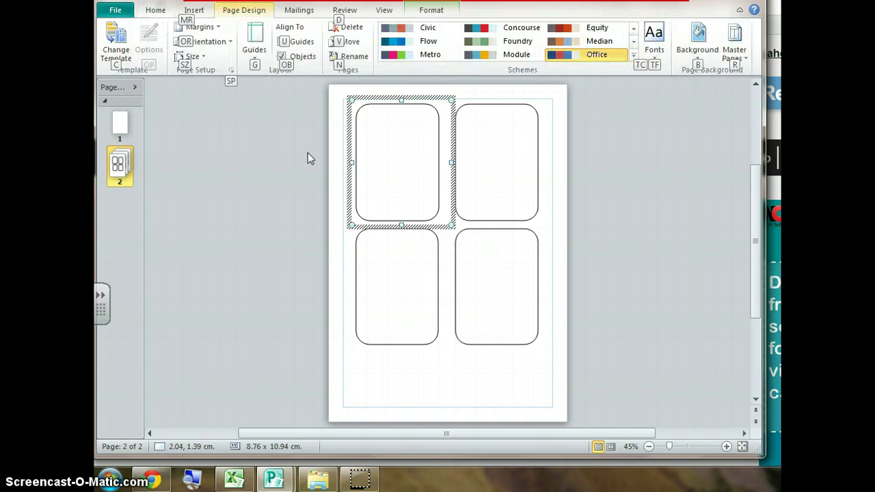
Step: Insert the «Title» merge field at the top of the first card, stretched across its width
left_click(377, 157)
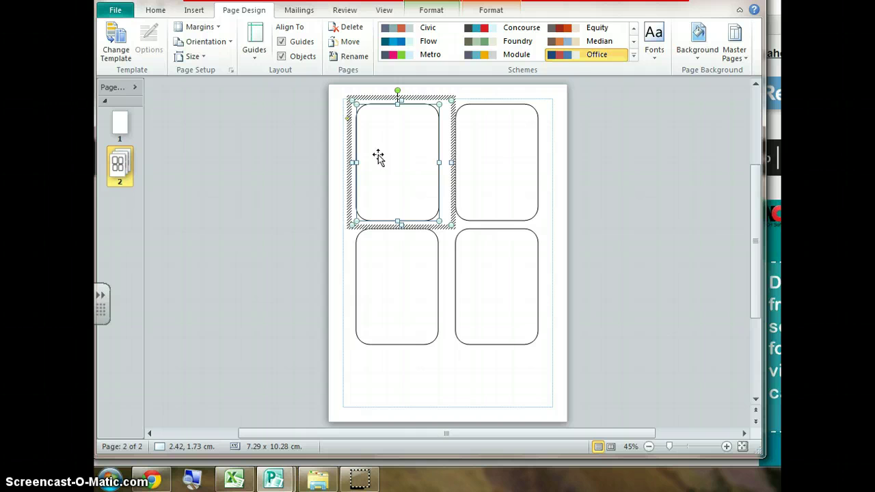
left_click(432, 11)
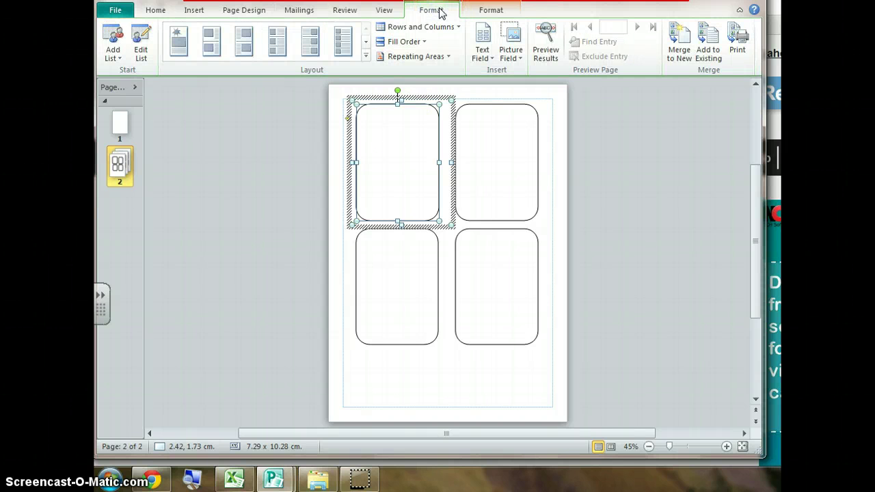
left_click(493, 61)
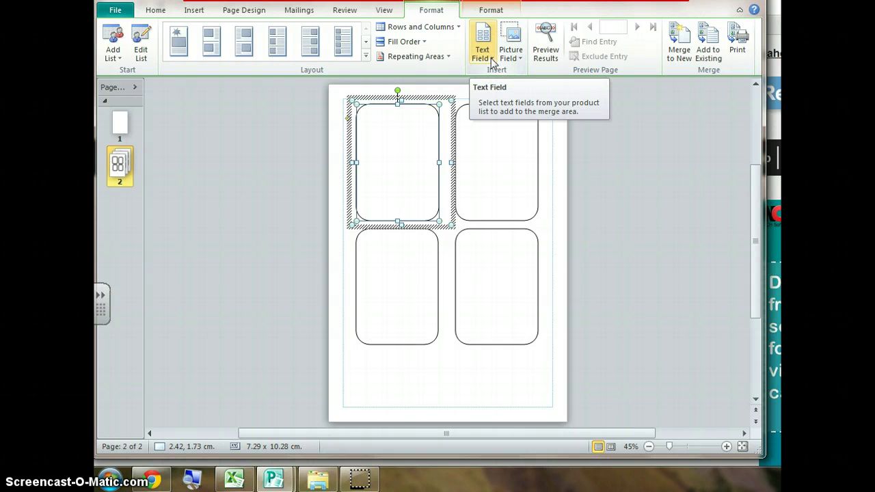
left_click(437, 15)
left_click(500, 85)
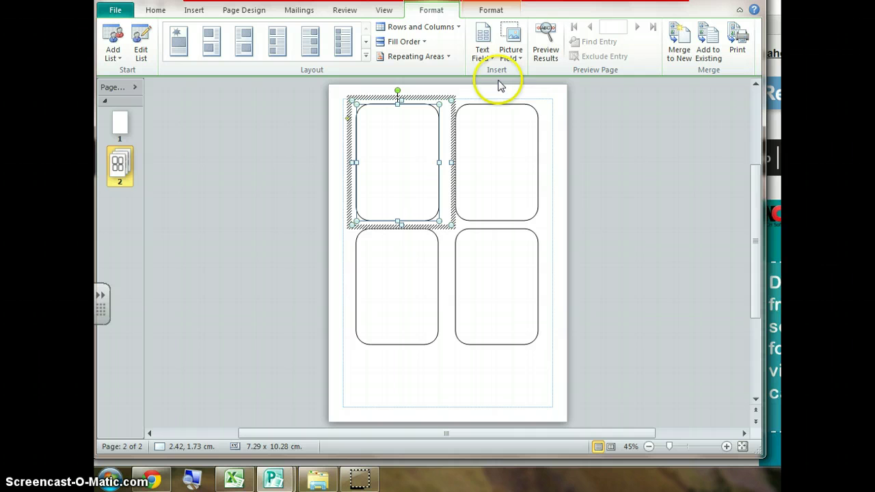
left_click(488, 47)
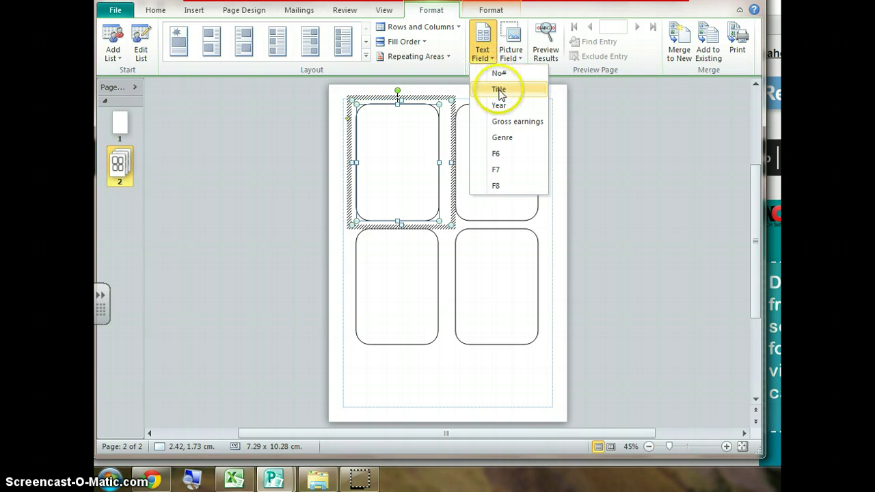
left_click(500, 92)
left_click_drag(500, 92, 372, 105)
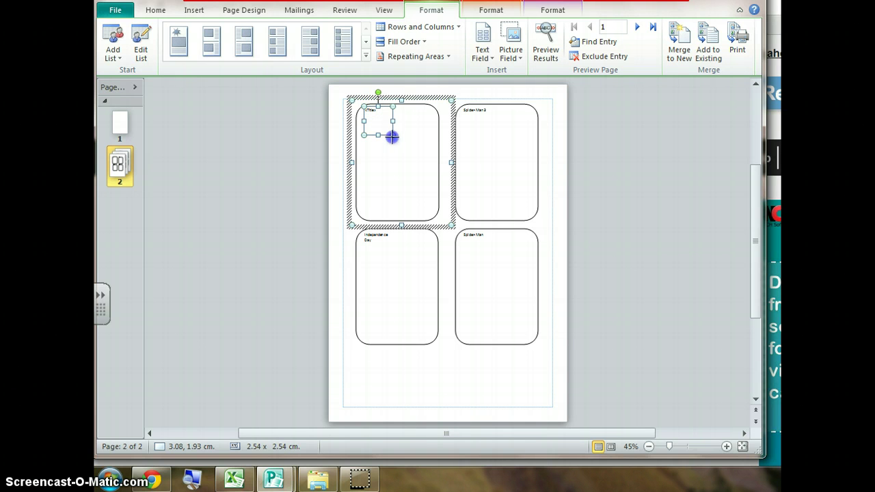
left_click_drag(392, 137, 435, 119)
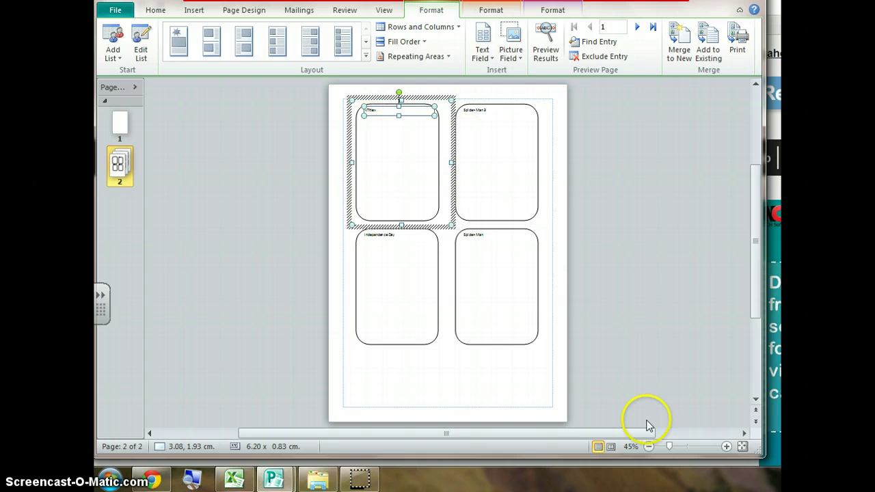
Step: Zoom in to 90% and scroll to bring the first card into view
left_click(726, 446)
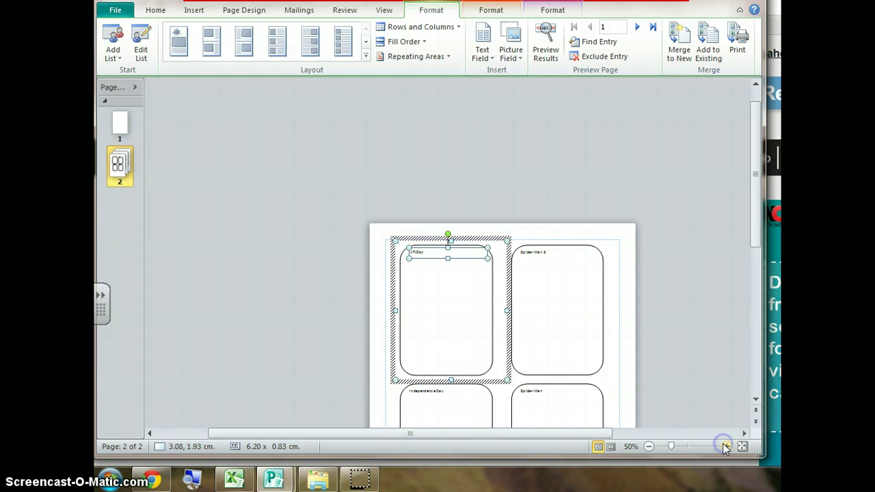
left_click(726, 447)
left_click(725, 447)
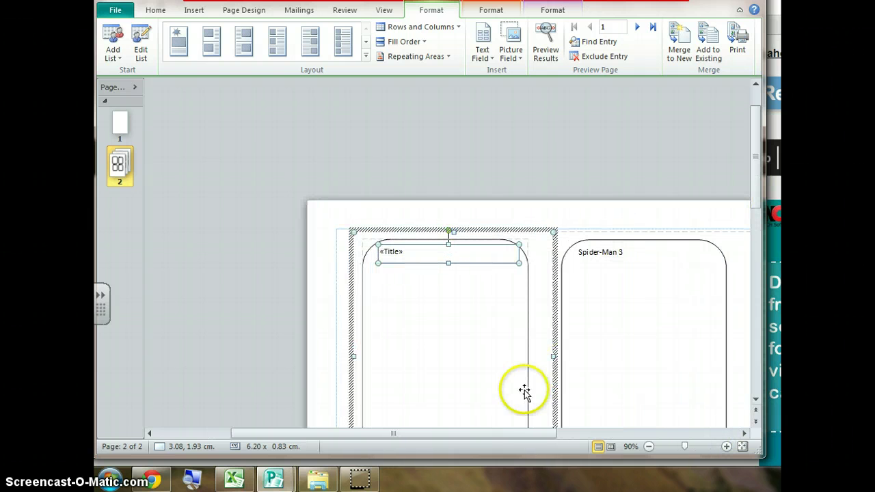
left_click_drag(510, 433, 554, 437)
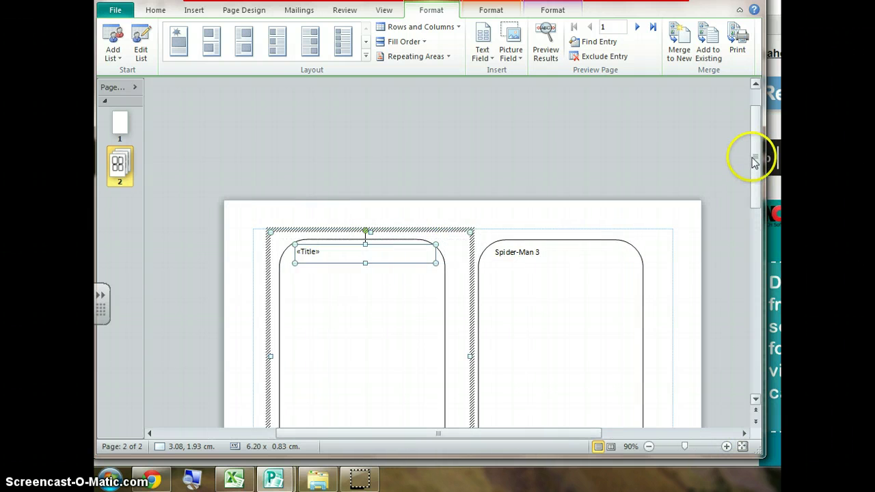
left_click_drag(753, 156, 752, 190)
Step: Center the «Title» field and set its text to Best Fit, enlarging titles to 13.4 pt
left_click(361, 121)
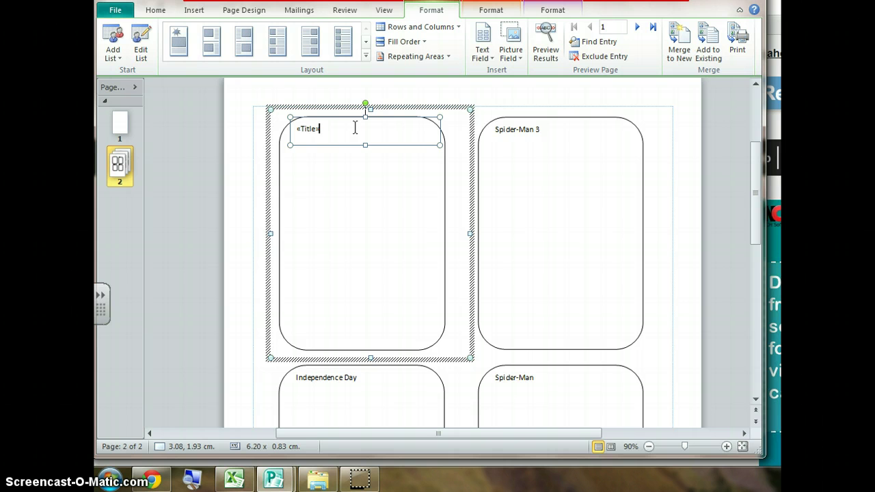
left_click(154, 10)
left_click(340, 52)
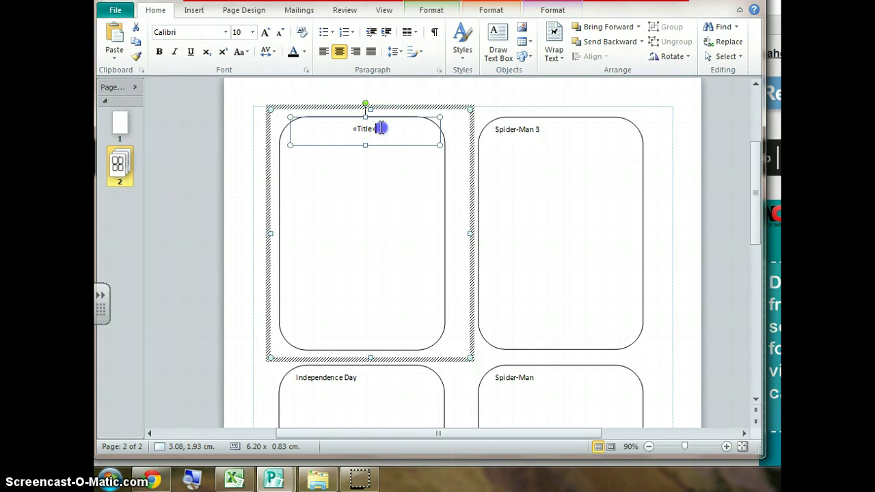
right_click(383, 129)
left_click(408, 139)
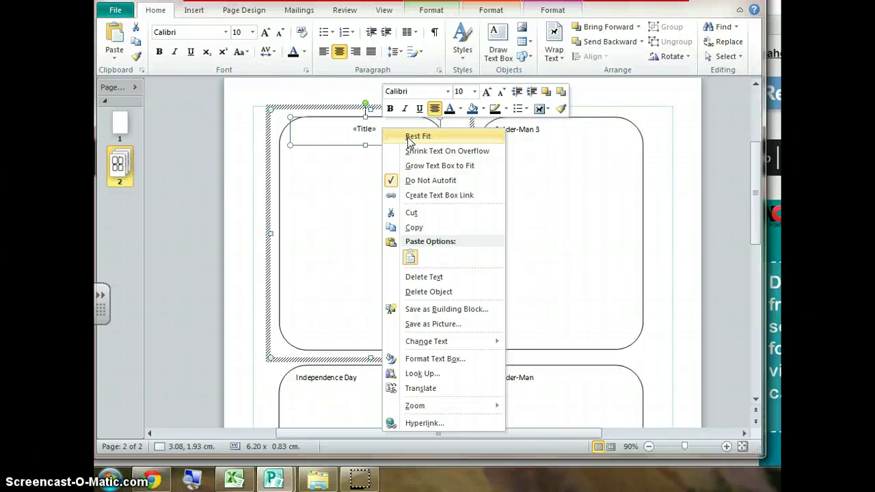
left_click(408, 138)
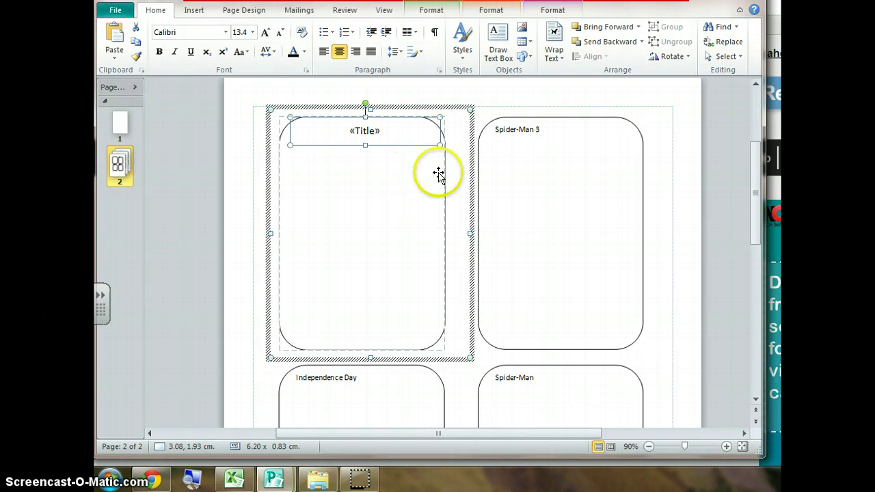
left_click(504, 94)
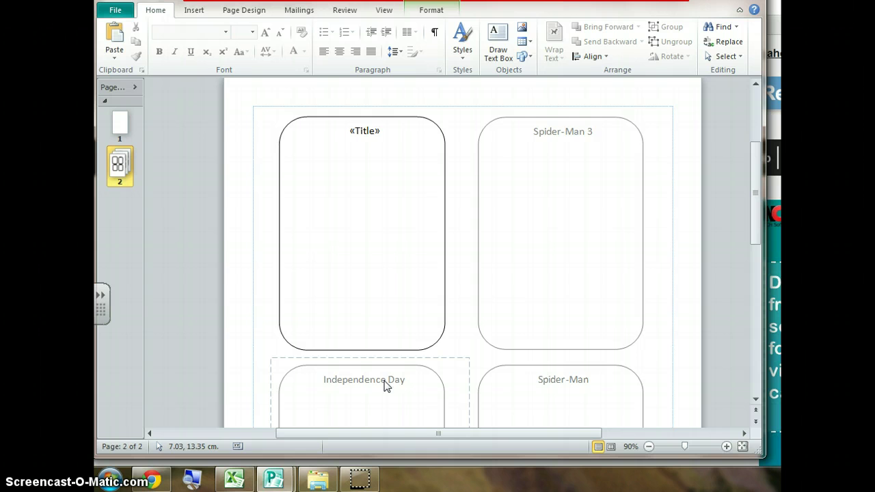
Step: Insert a 2x3 table and move it into the lower half of the first card
left_click(400, 205)
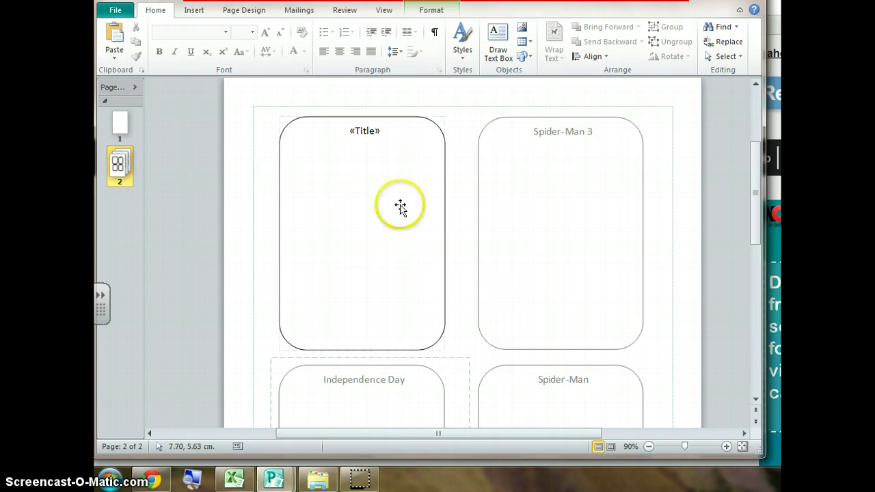
left_click(400, 147)
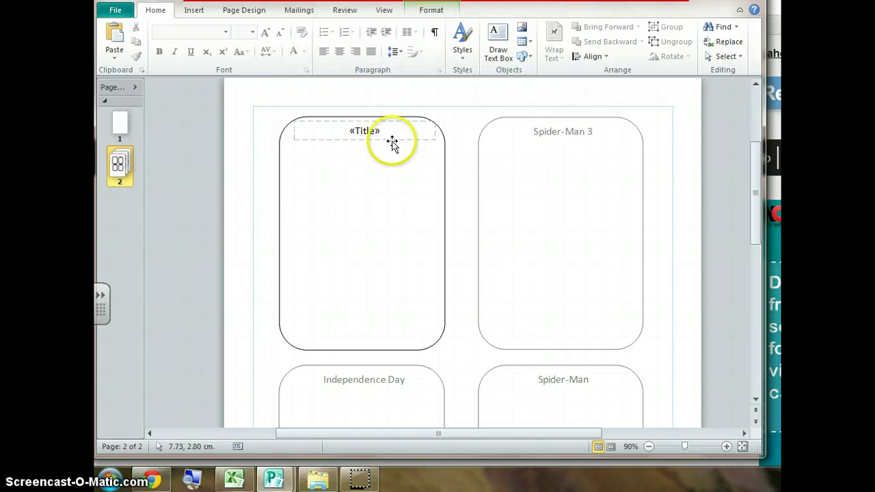
left_click(198, 10)
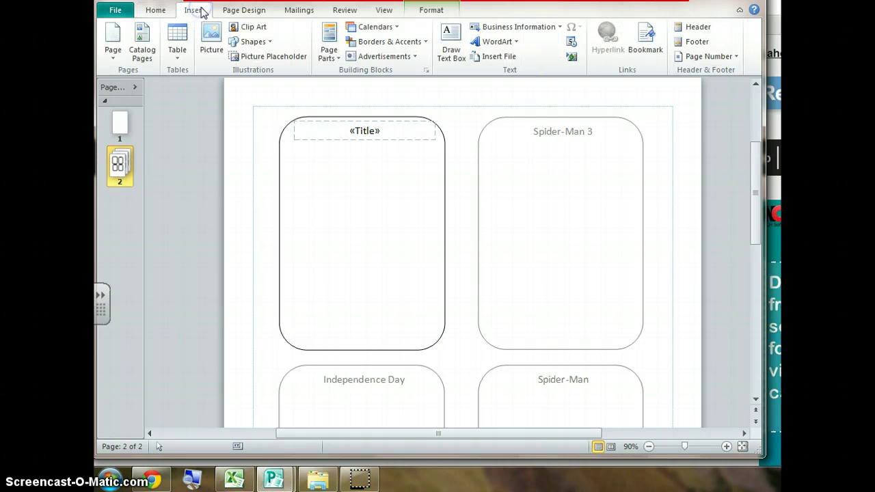
left_click(177, 48)
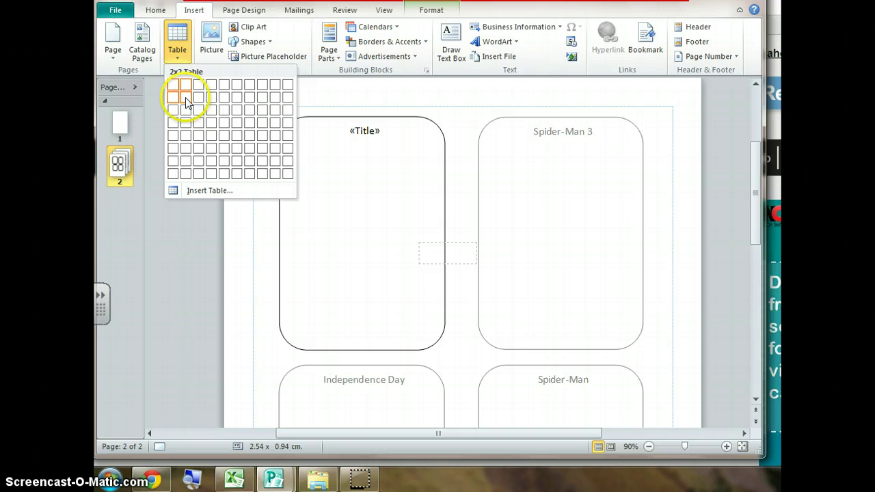
left_click(191, 113)
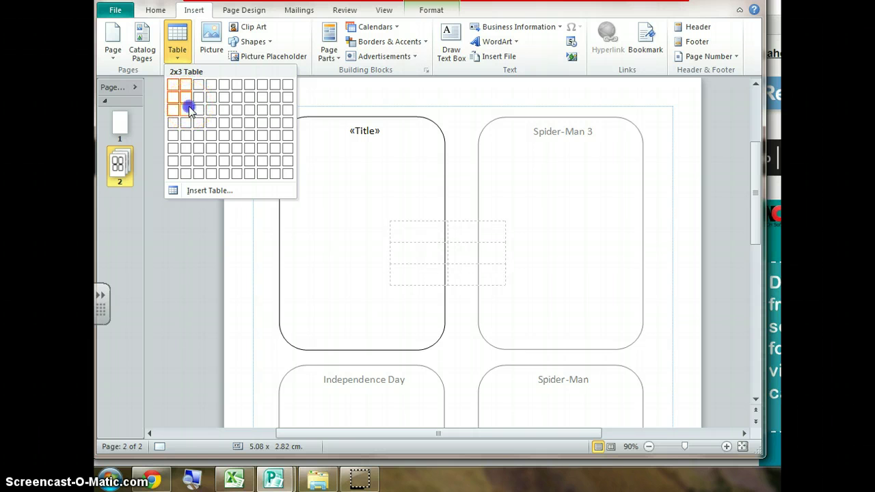
left_click_drag(407, 218, 313, 254)
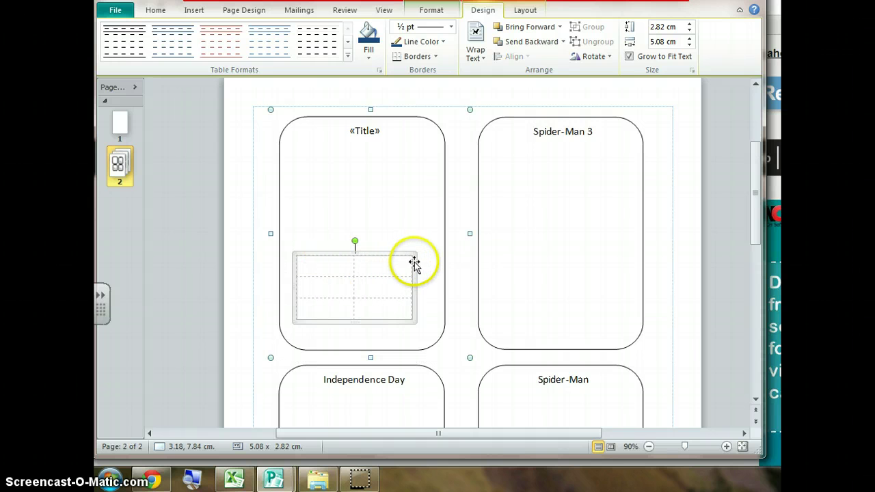
Step: Fill the table's right column with the Year, Gross earnings and Genre merge fields
left_click(393, 262)
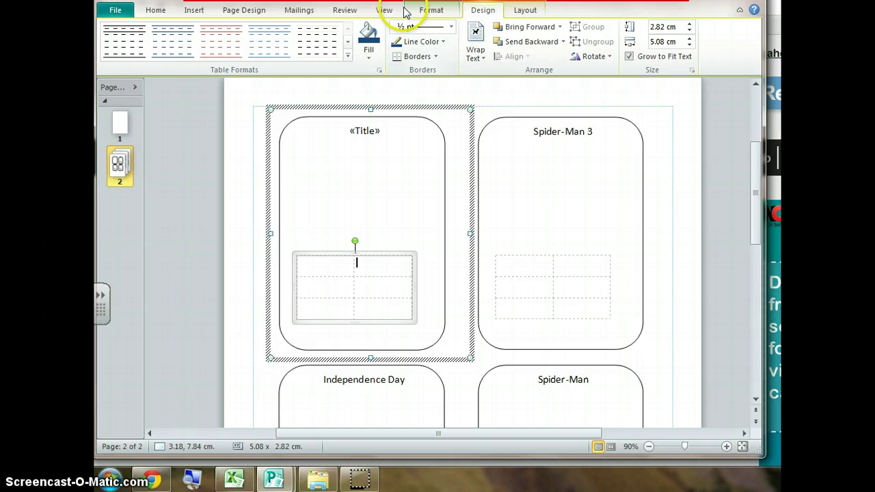
left_click(433, 12)
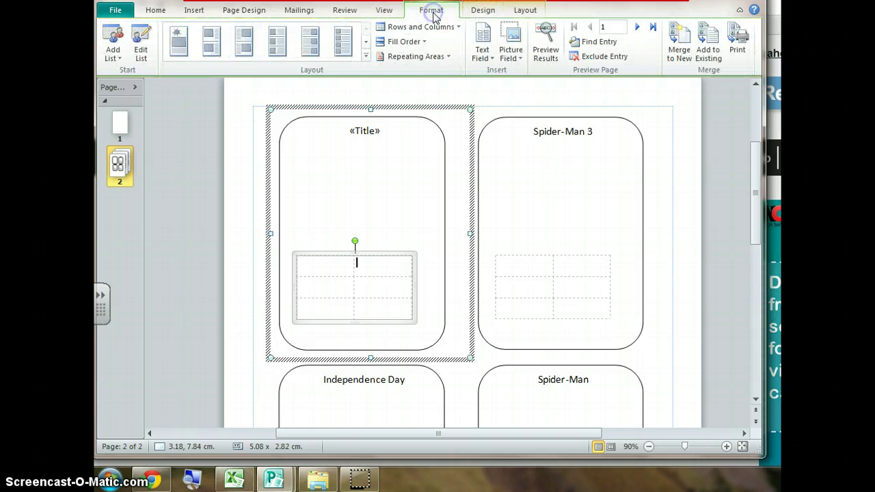
left_click(484, 58)
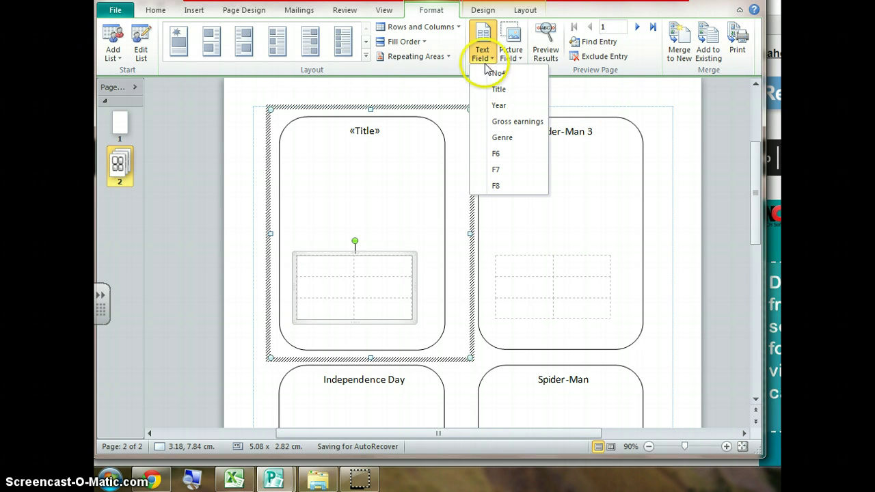
left_click(498, 105)
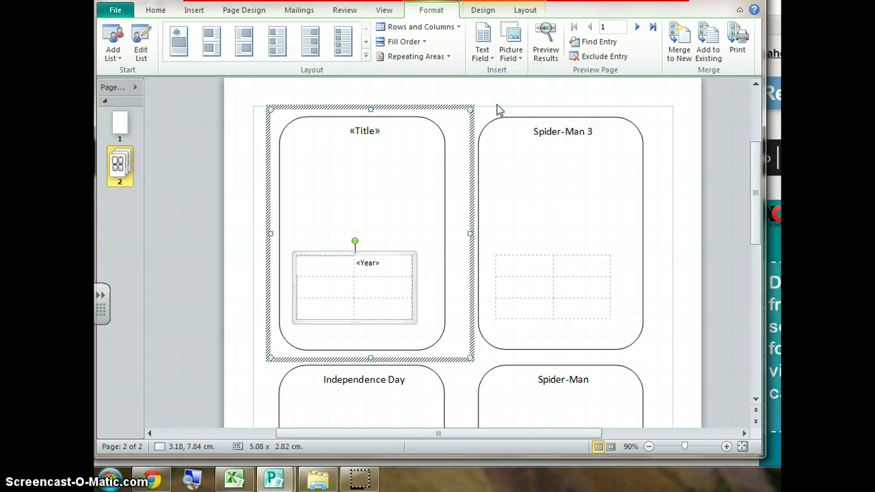
left_click(385, 283)
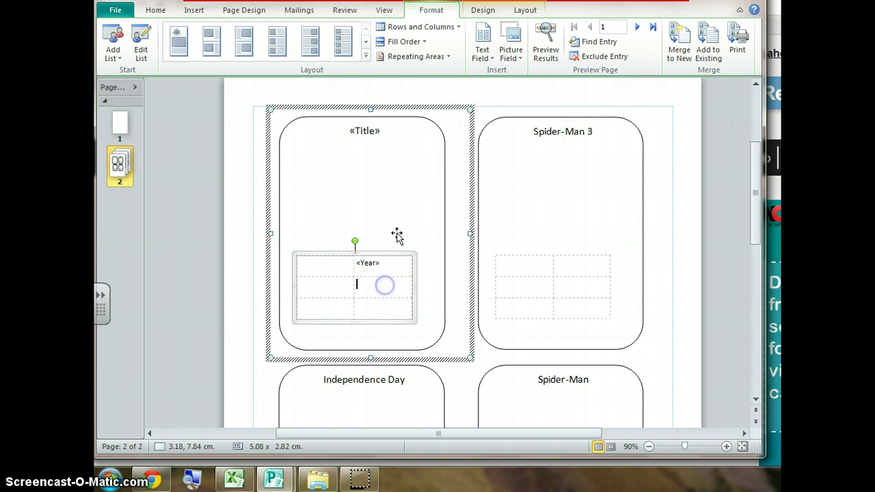
left_click(482, 54)
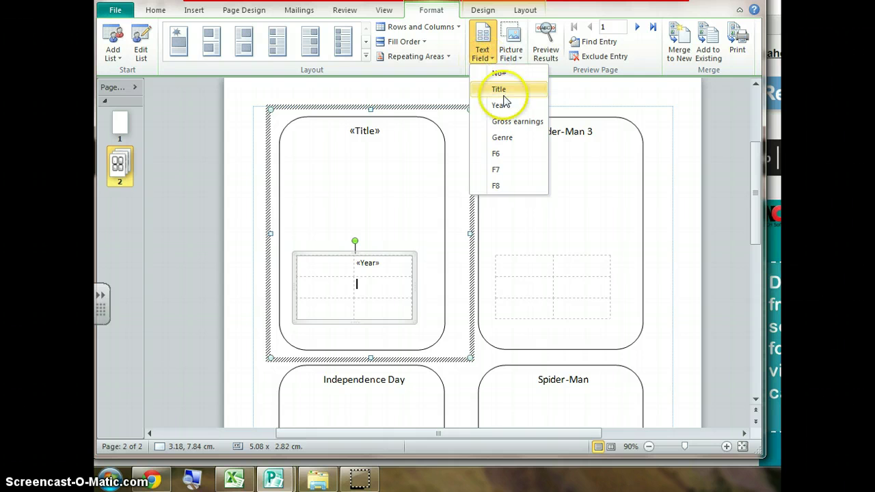
left_click(510, 122)
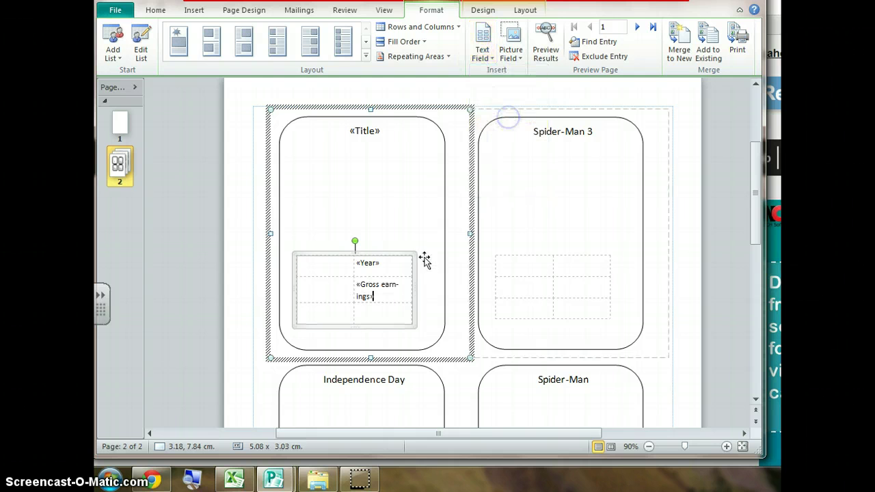
left_click(373, 316)
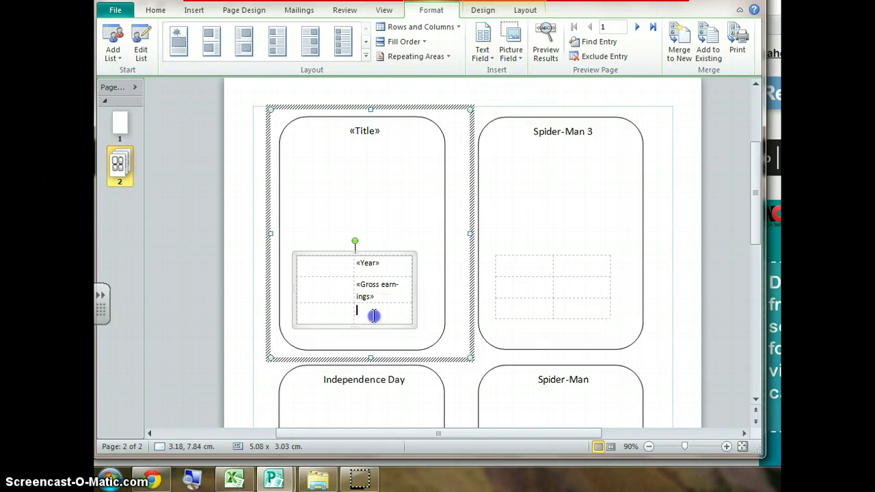
left_click(482, 56)
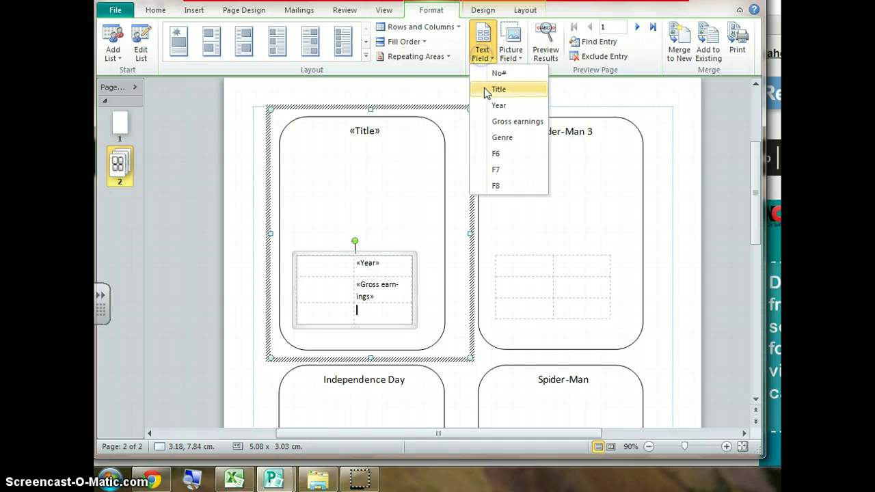
left_click(499, 137)
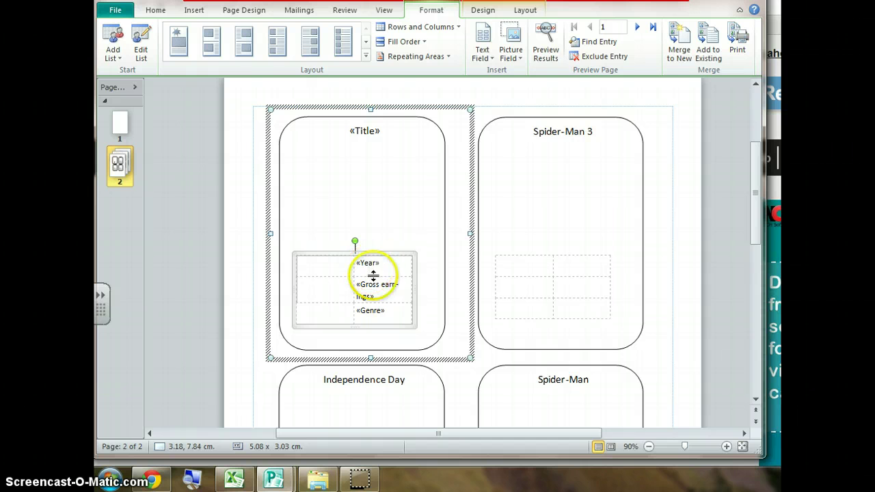
left_click(328, 265)
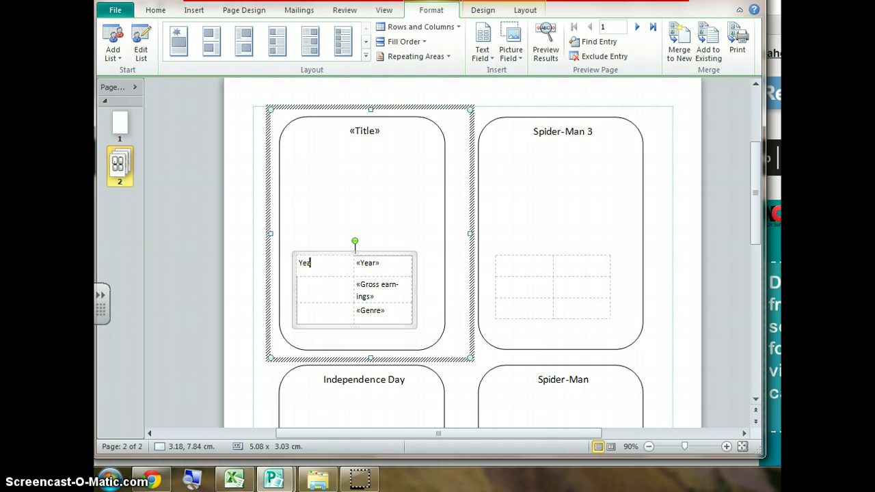
Step: Label the left cells Year, Gross Earnings and Genre, previewing 2007, 885430303 and Action
left_click(323, 287)
type("Gross Earnings")
left_click(323, 310)
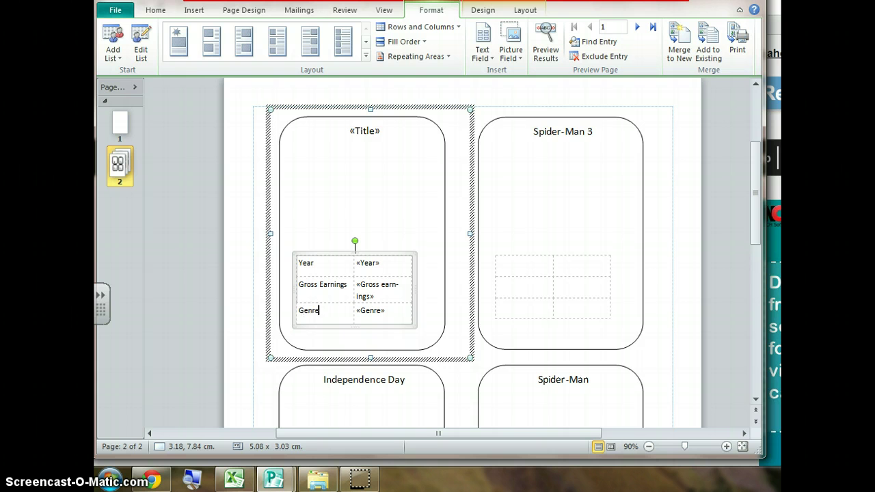
left_click(249, 186)
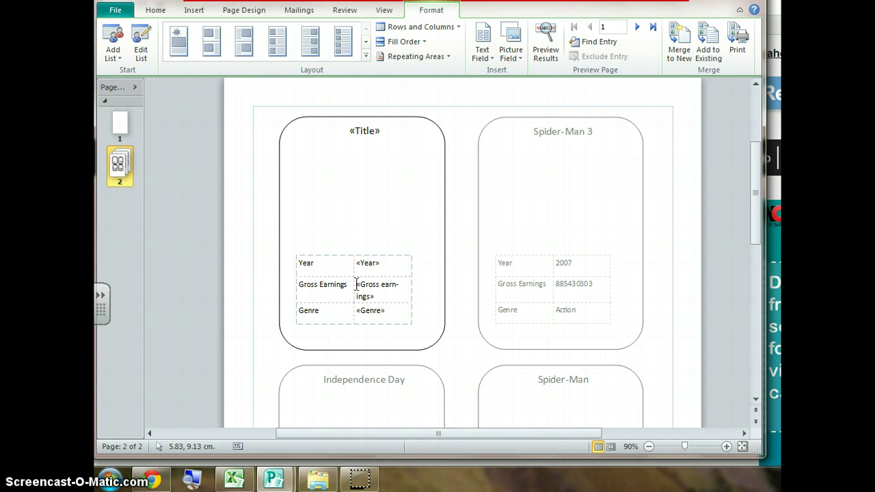
Step: Put a $ sign before the Gross earnings field so previews read $885430303
left_click(356, 285)
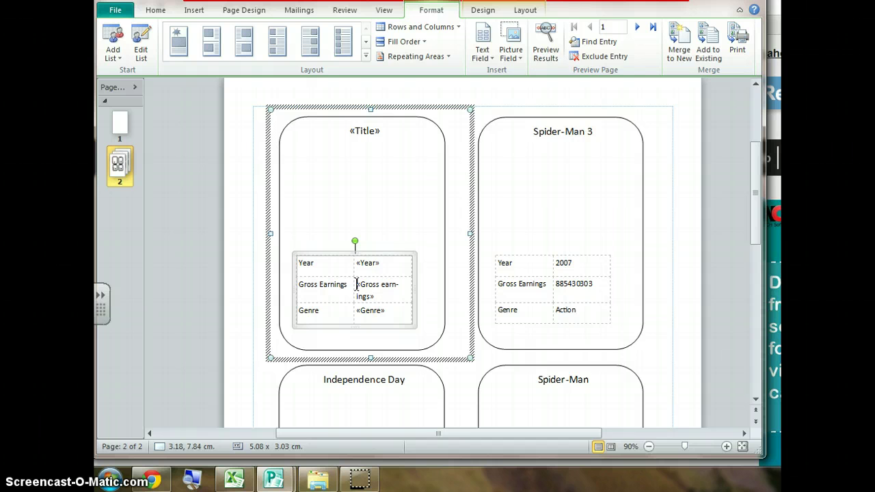
left_click(317, 230)
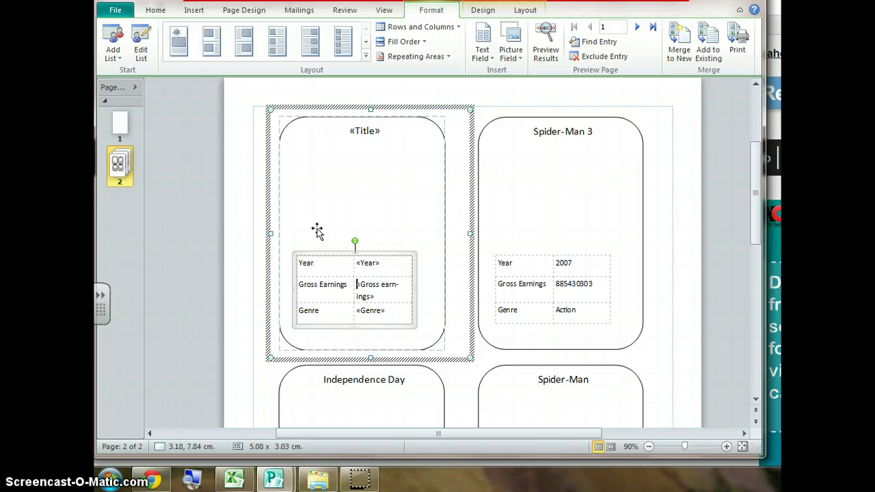
type("$")
left_click(248, 185)
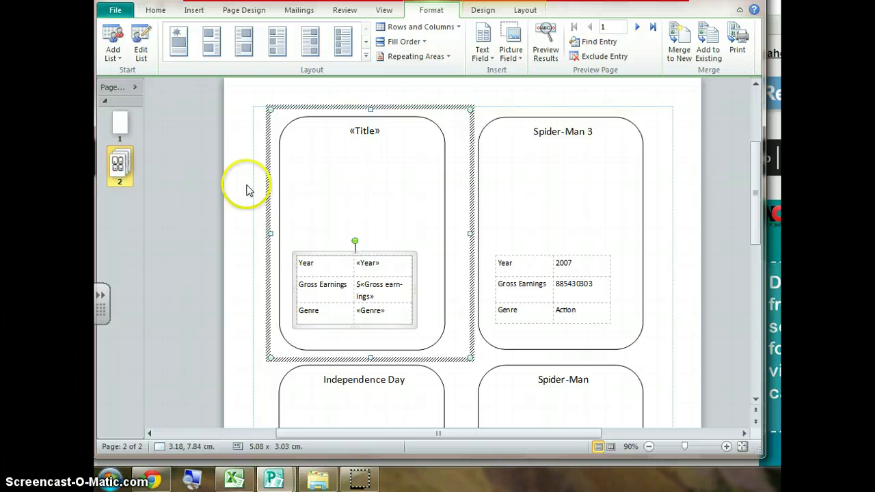
Step: Widen the table to 6.11 x 2.28 cm and shorten the Genre row
left_click(413, 296)
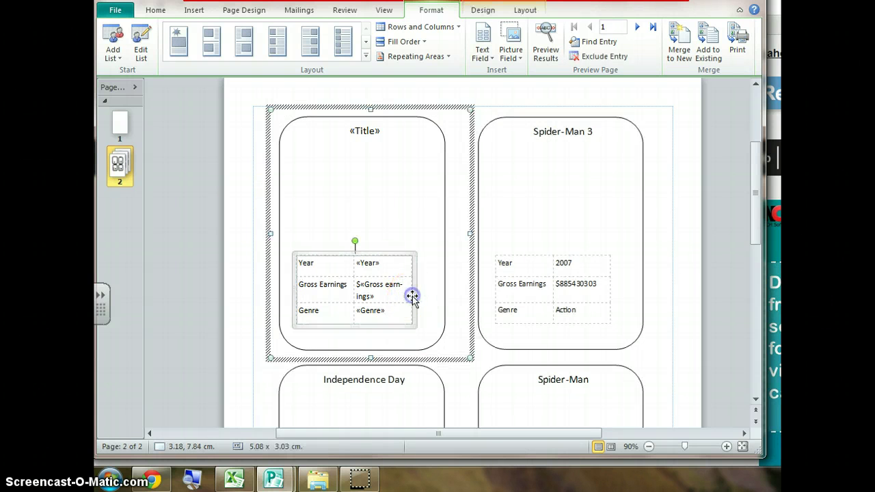
left_click_drag(412, 327, 434, 315)
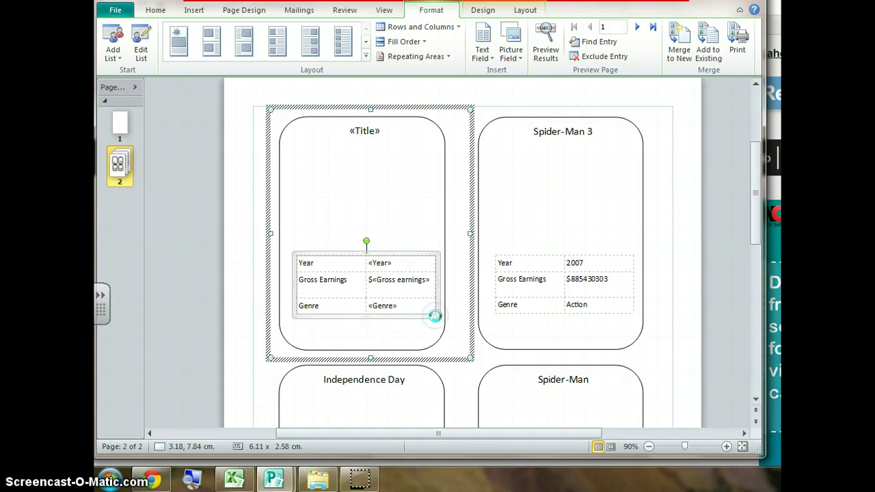
left_click_drag(387, 299, 386, 292)
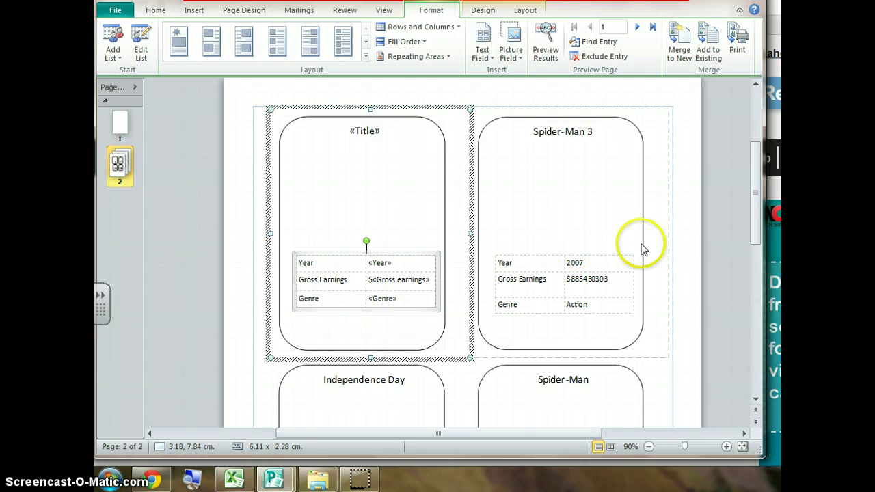
left_click(680, 238)
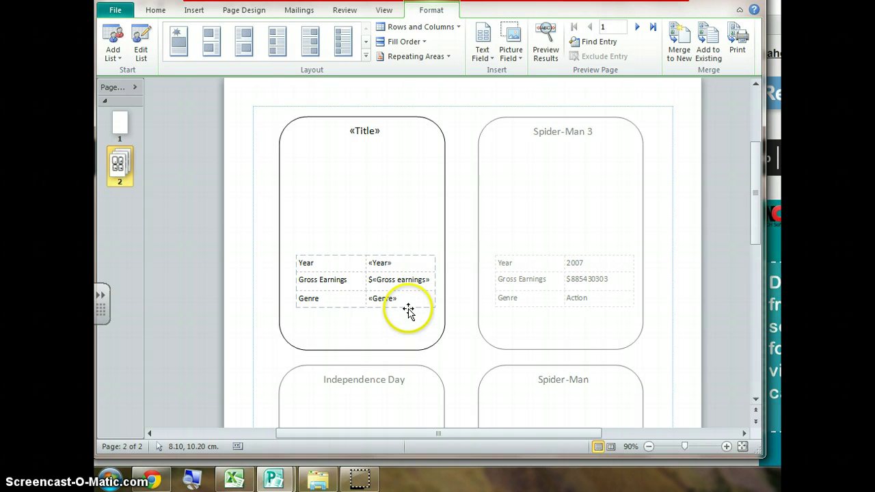
Step: Lower the details table slightly and enlarge the «Title» box to 6.70 x 1.60 cm
left_click_drag(409, 311, 406, 325)
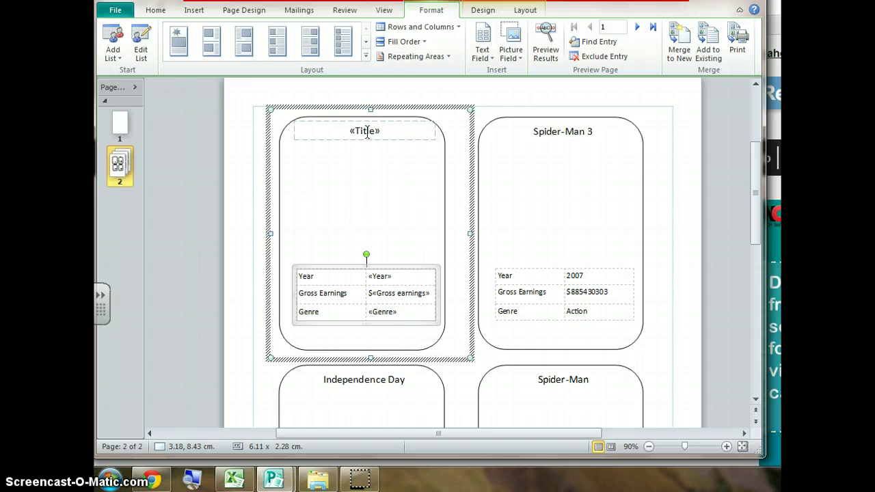
double_click(367, 131)
left_click(289, 142)
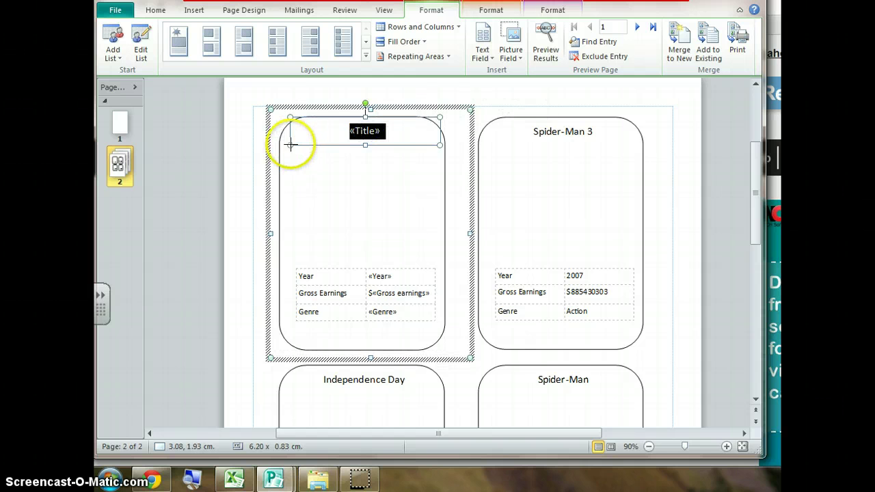
left_click_drag(290, 144, 277, 160)
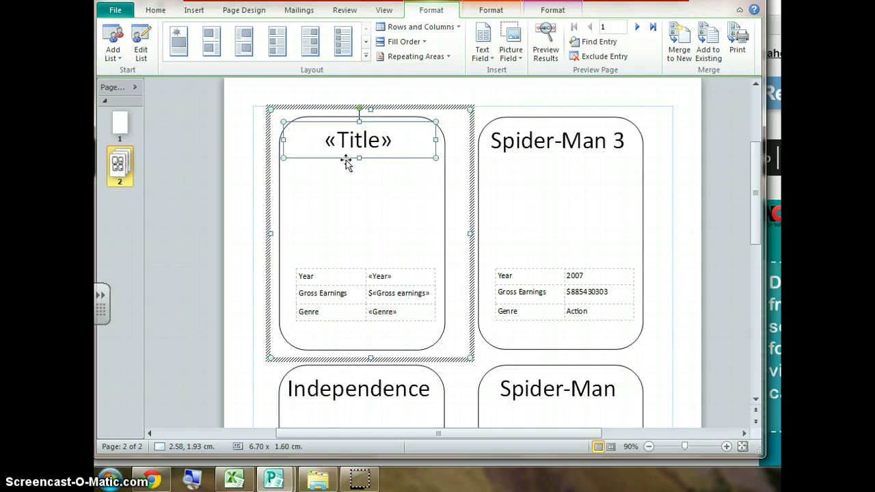
left_click(709, 216)
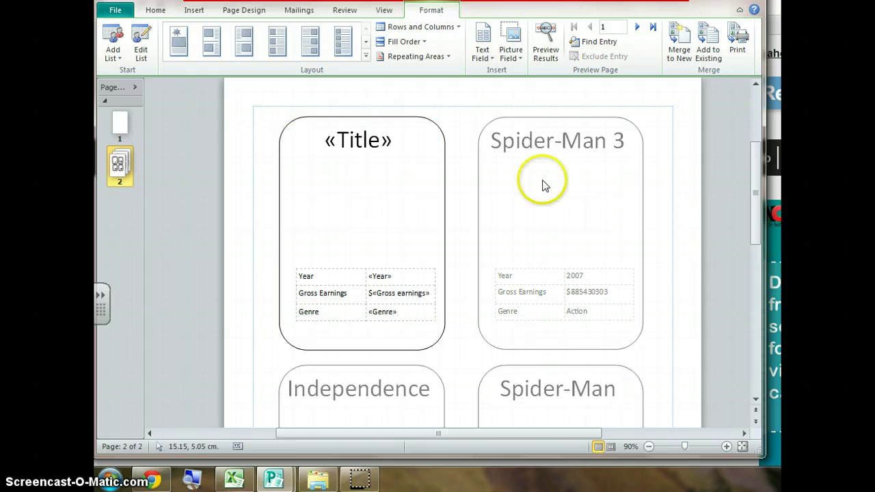
left_click(371, 219)
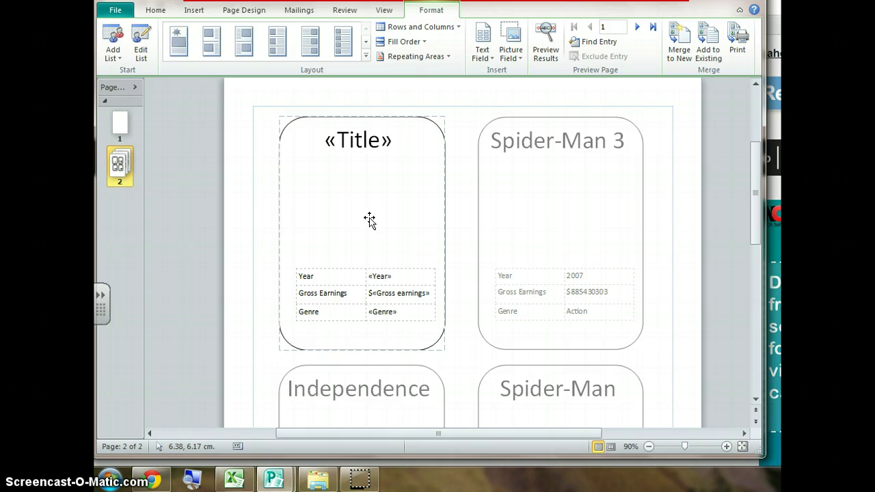
left_click(312, 157)
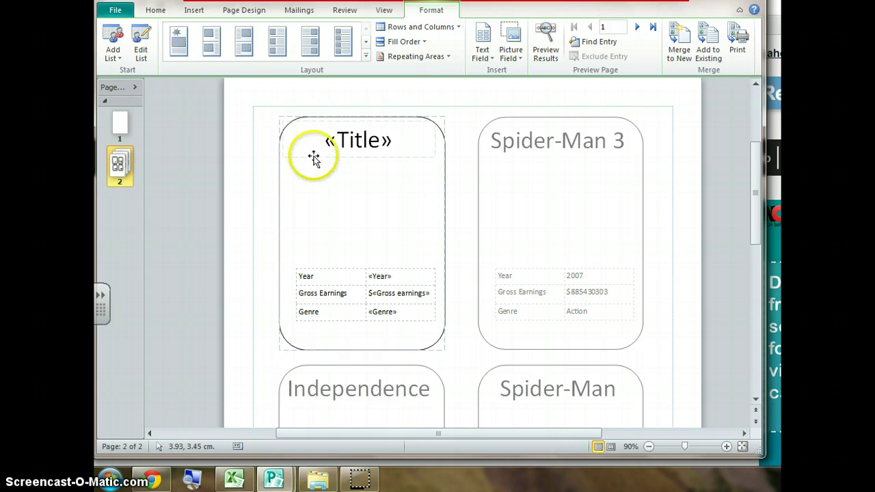
left_click(269, 101)
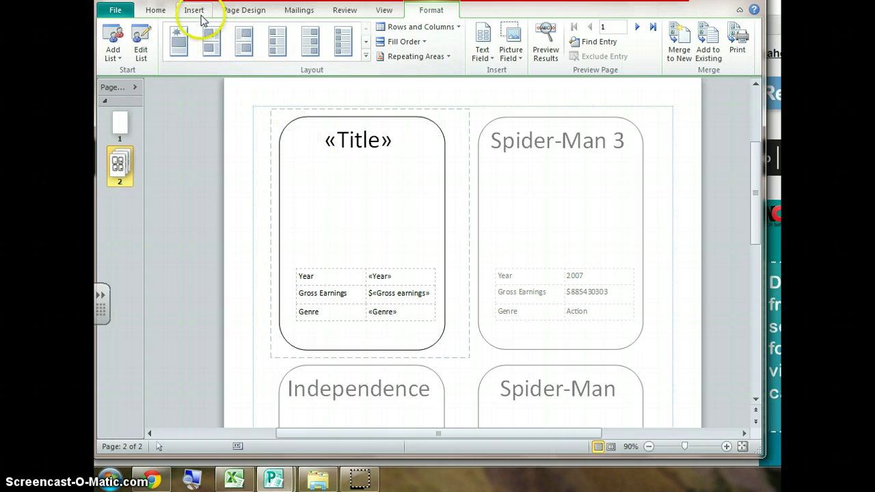
Step: Add an empty 3.18 x 3.18 cm picture placeholder centred between the «Title» field and the details table
left_click(195, 10)
left_click(214, 50)
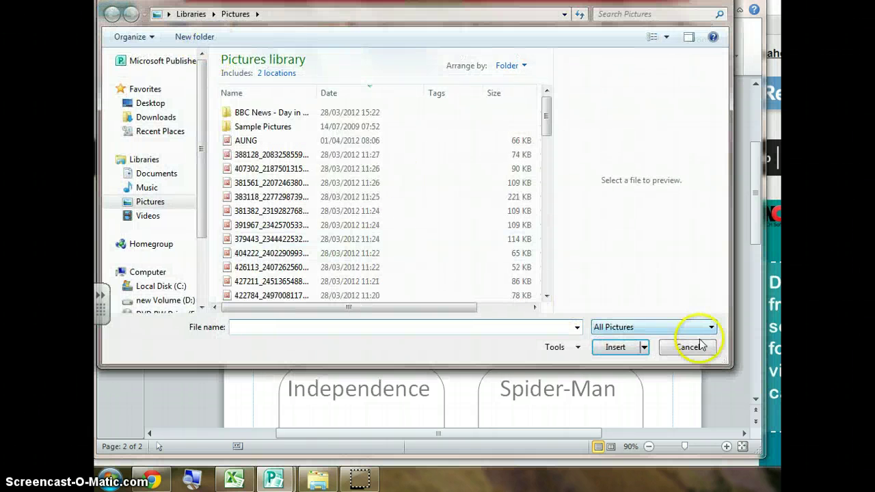
left_click(687, 348)
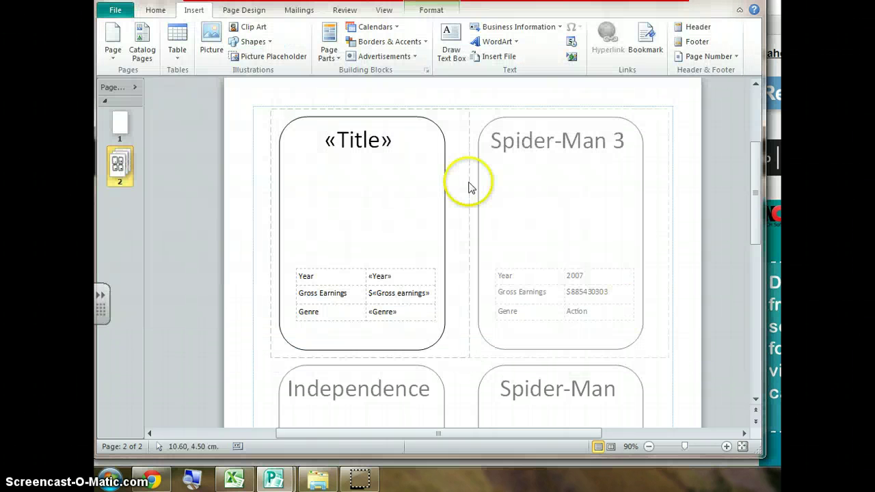
left_click(253, 57)
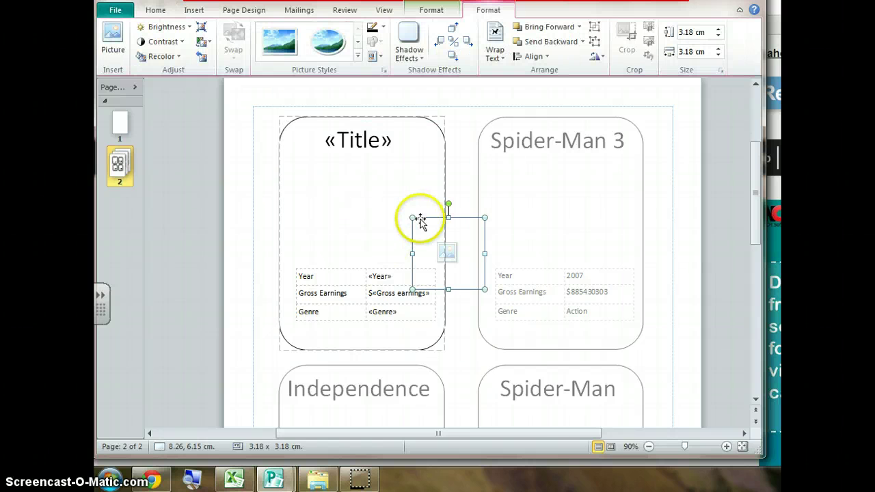
left_click_drag(421, 217, 331, 168)
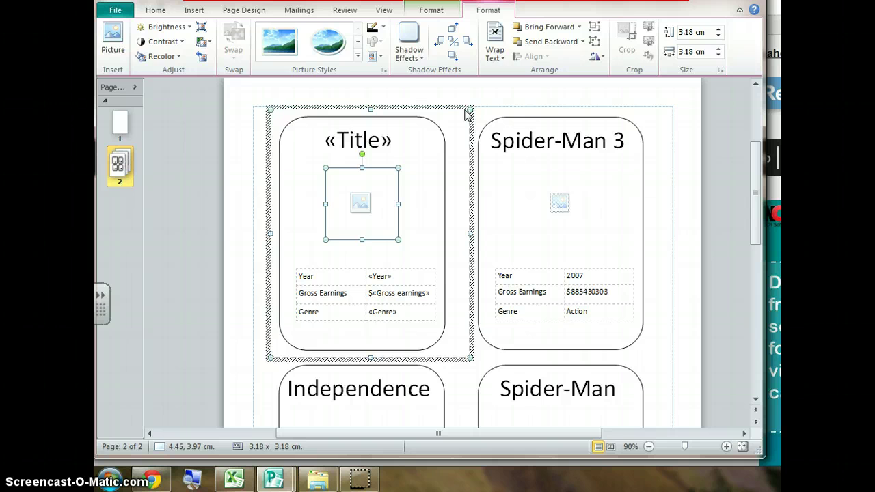
key("alt+g")
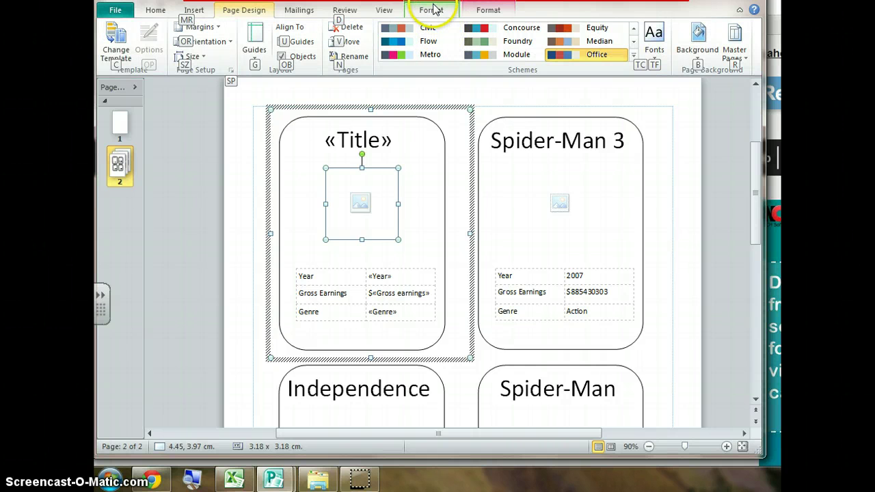
Step: Use Merge to New to produce the 84-page merged publication, dismissing the Activation Wizard
left_click(432, 9)
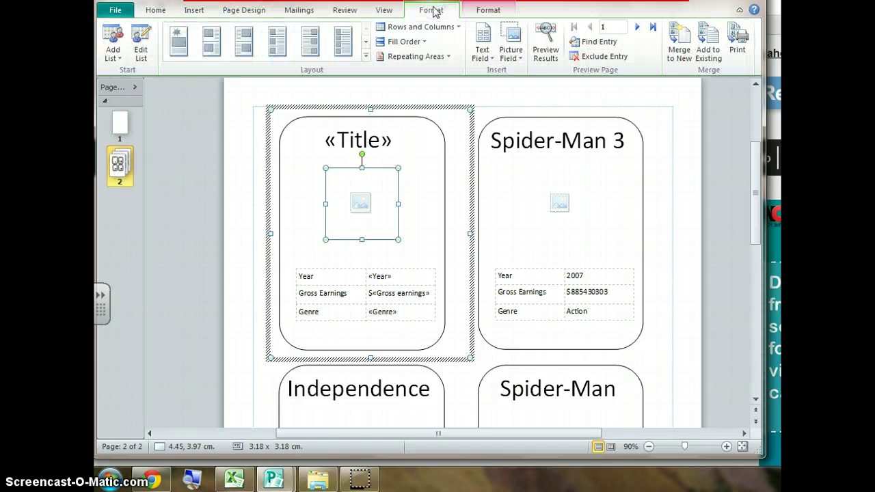
left_click(680, 53)
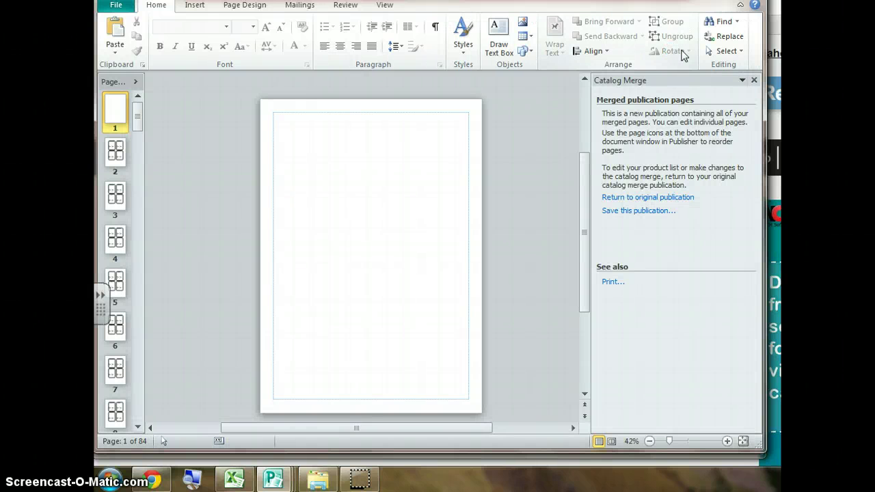
left_click(547, 348)
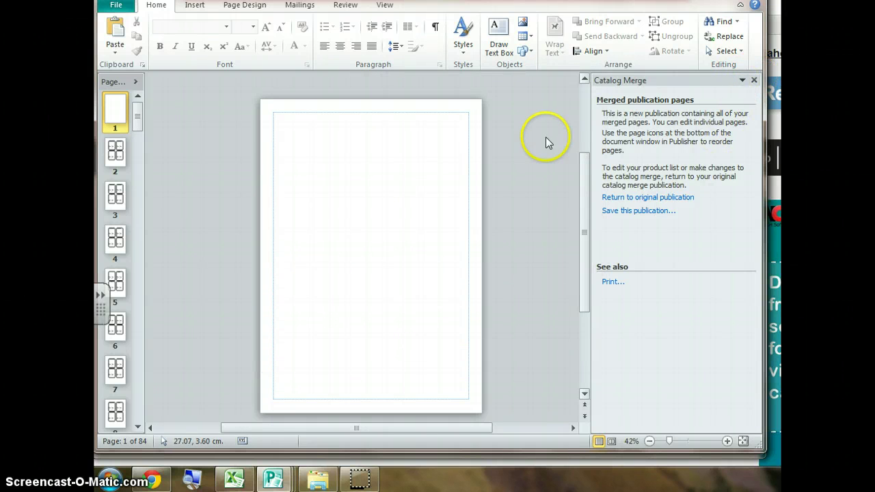
Step: Browse merged pages 2, 3 and 4, then return to page 2 with the Jurassic Park card
left_click(115, 152)
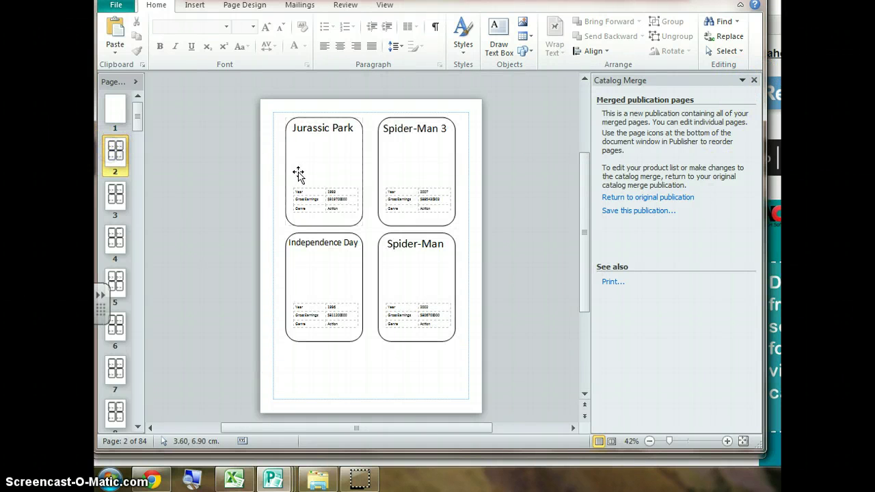
left_click(318, 184)
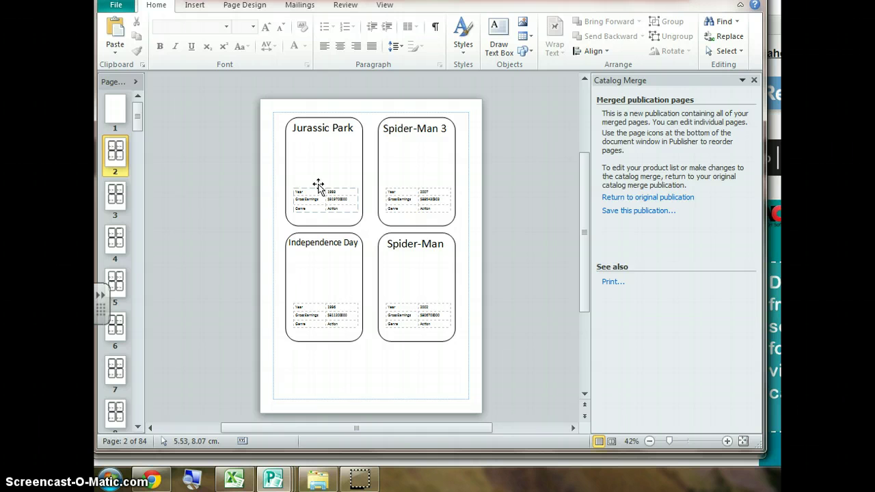
left_click(113, 205)
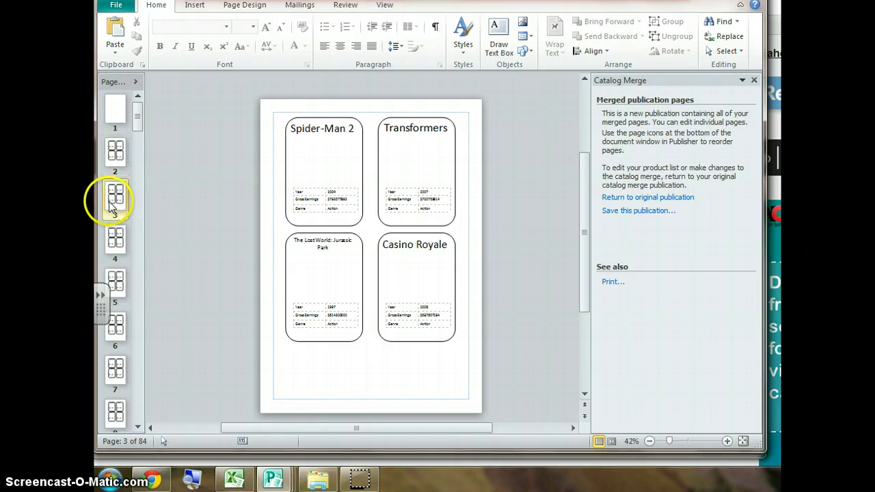
left_click(114, 236)
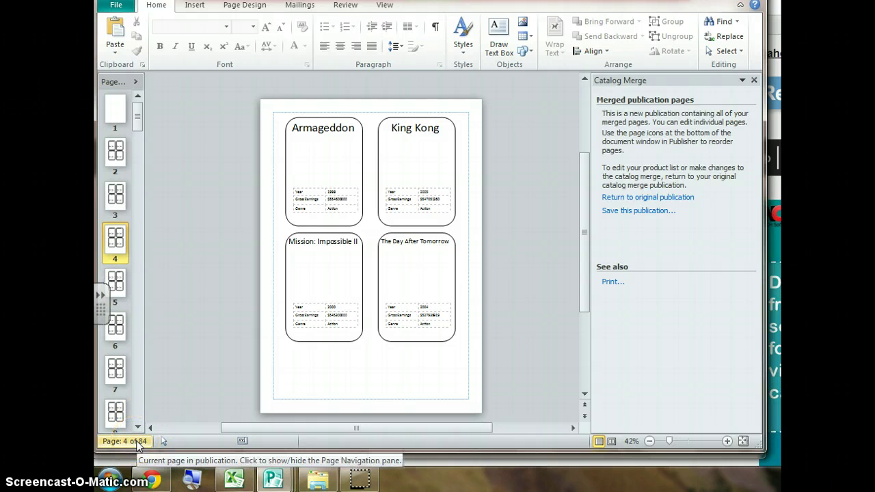
left_click(227, 296)
left_click(115, 156)
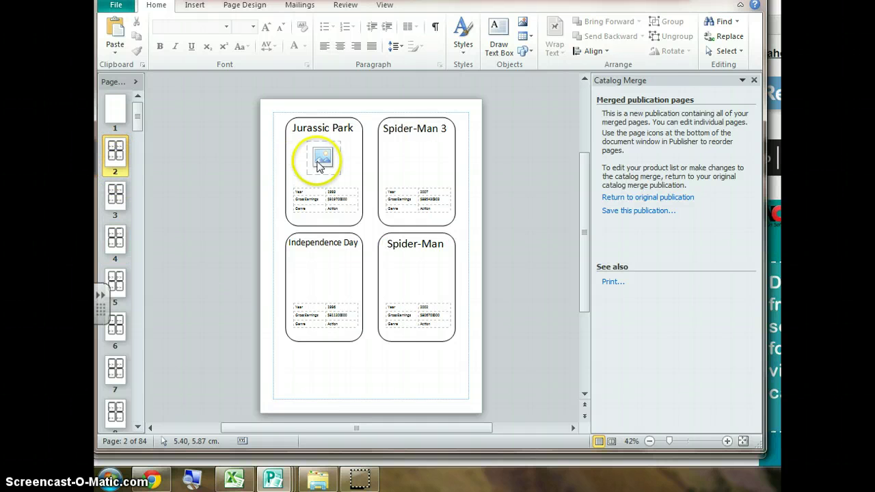
Step: Fill the Jurassic Park card's placeholder with the How-To-Use Google search infographic, then bring up printing with Ctrl+P
left_click(754, 81)
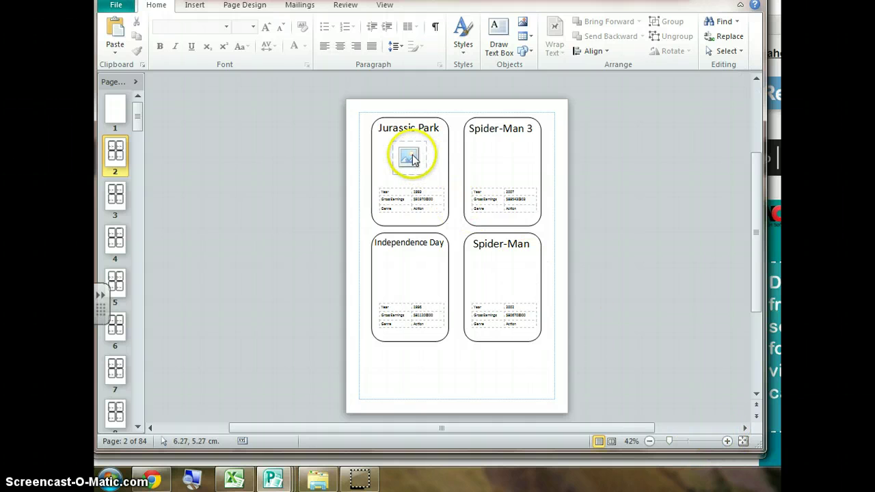
left_click(410, 157)
left_click(412, 159)
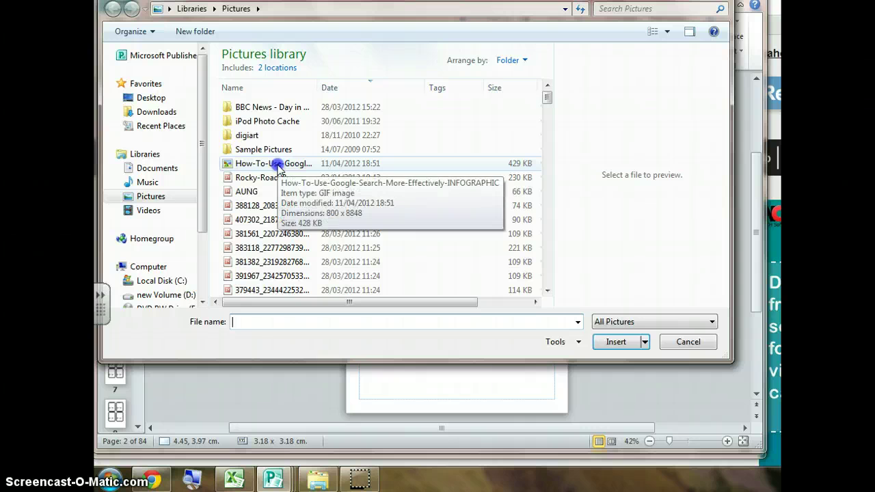
double_click(277, 169)
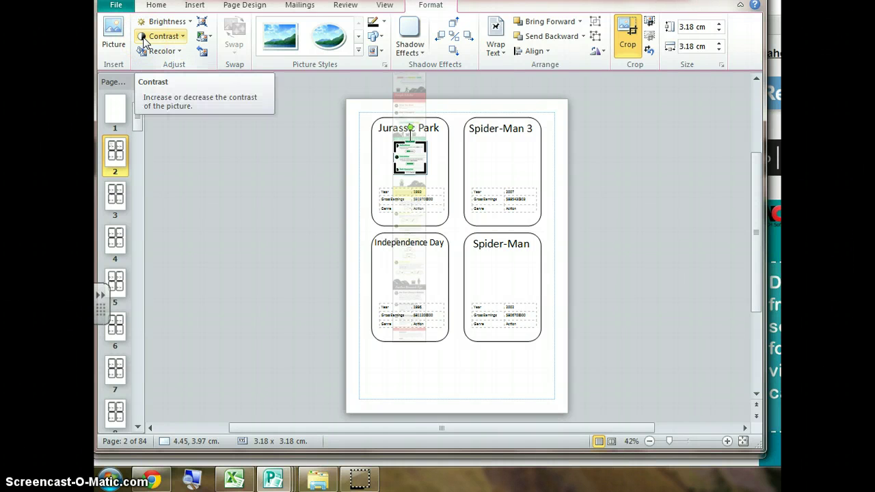
key("ctrl+p")
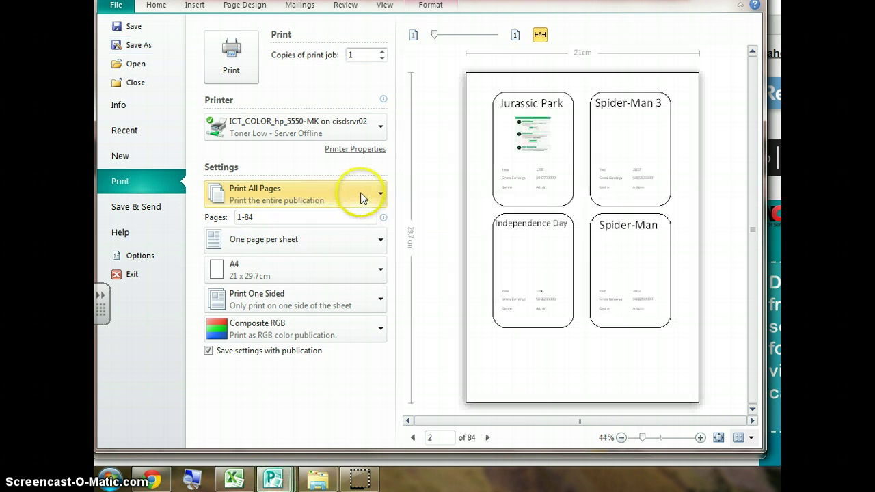
Step: Change the print range from Print All Pages to Print Current Page, printing only page 2
left_click(378, 196)
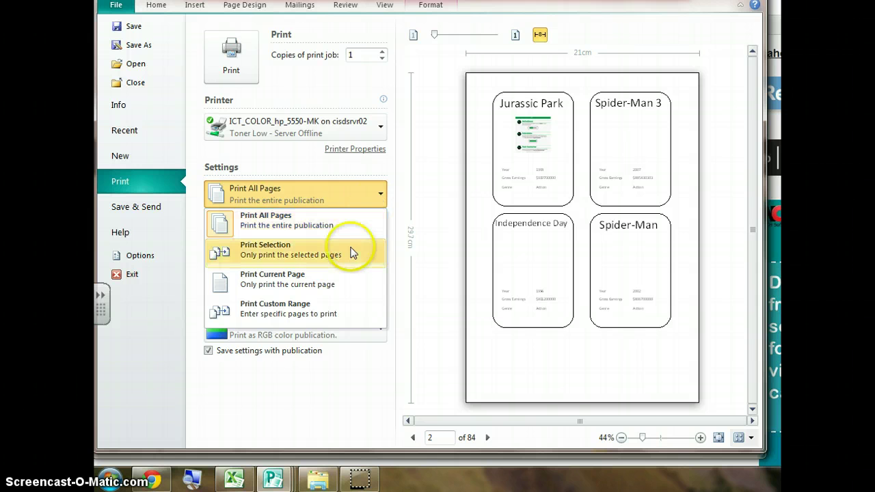
left_click(342, 275)
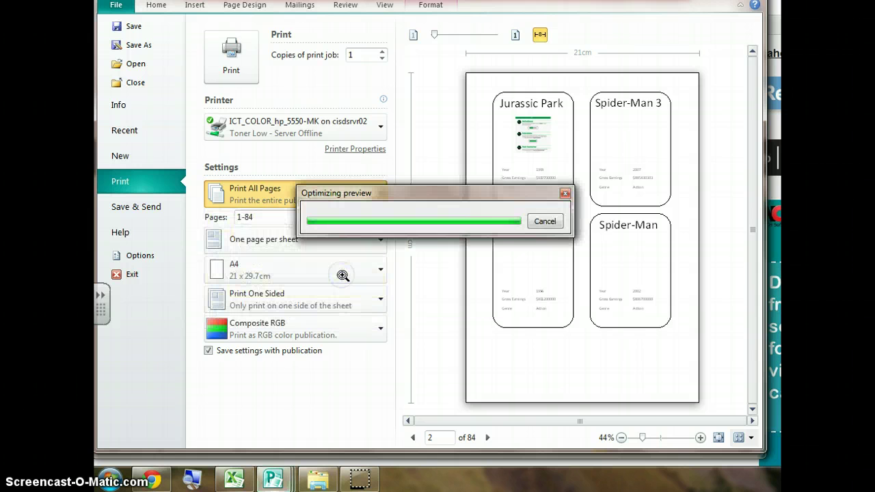
left_click(343, 276)
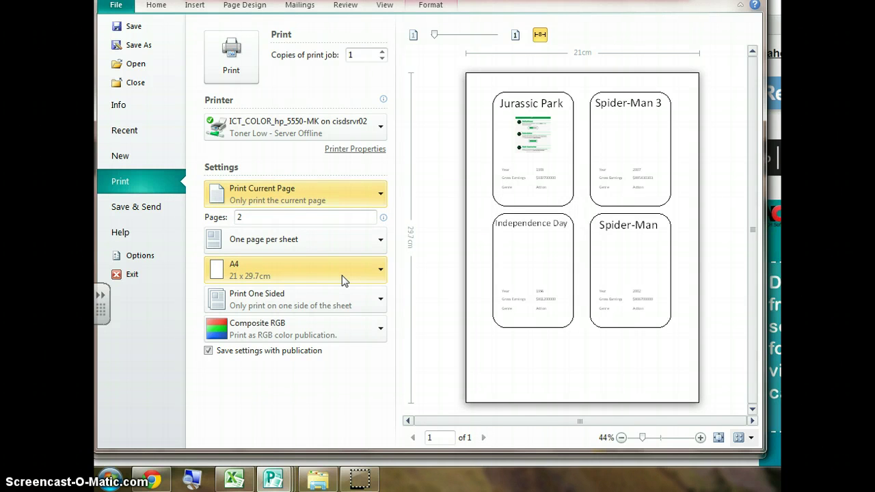